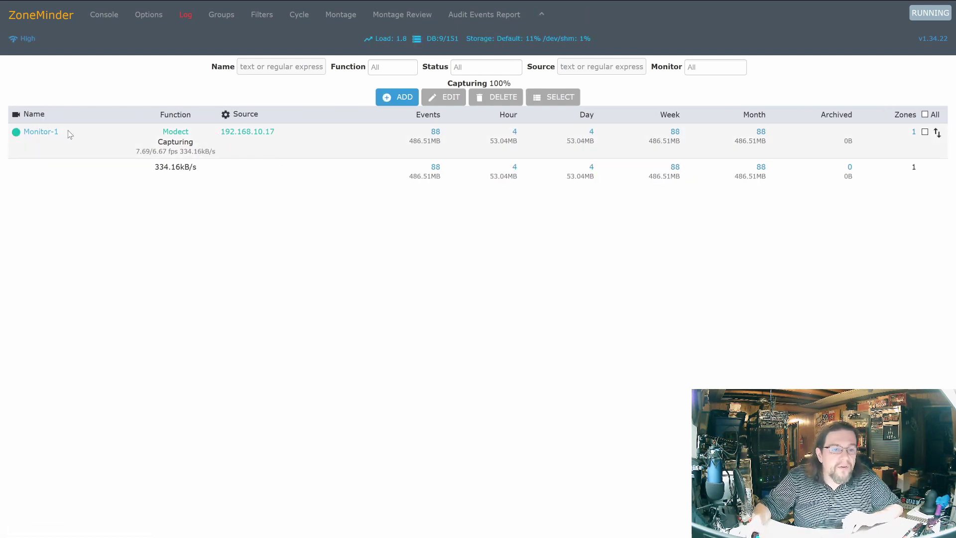
- View Monitor-1's live feed and event list, and return to the console
left_click(43, 134)
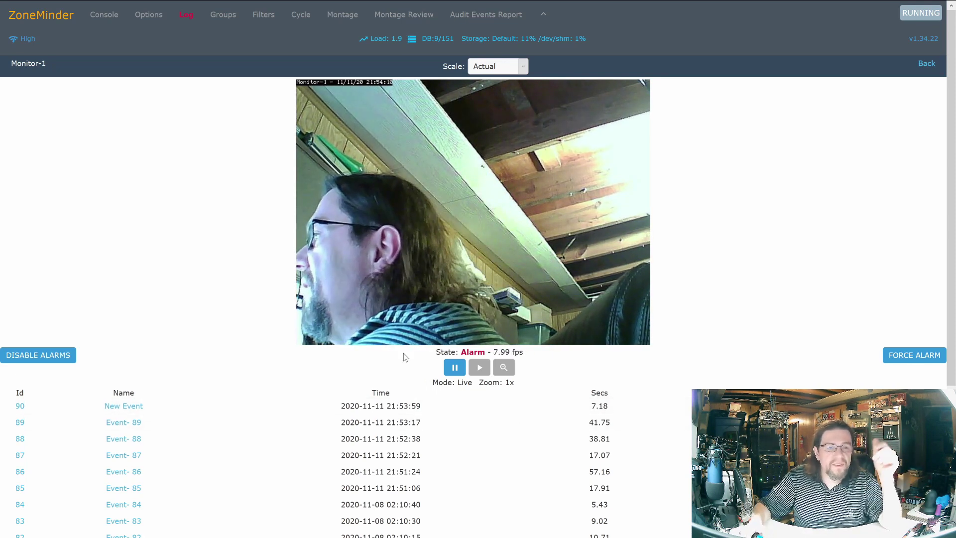
key("F11")
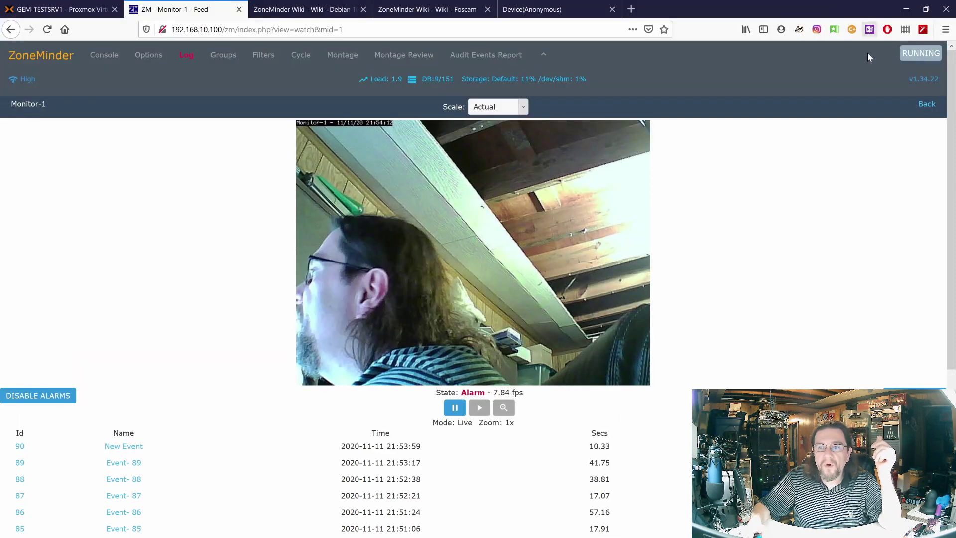
left_click(925, 67)
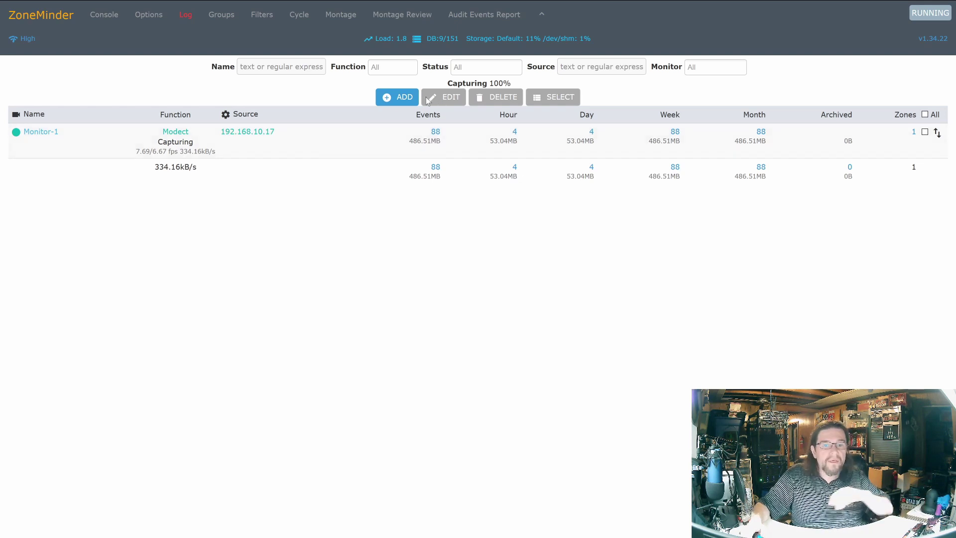
double_click(42, 138)
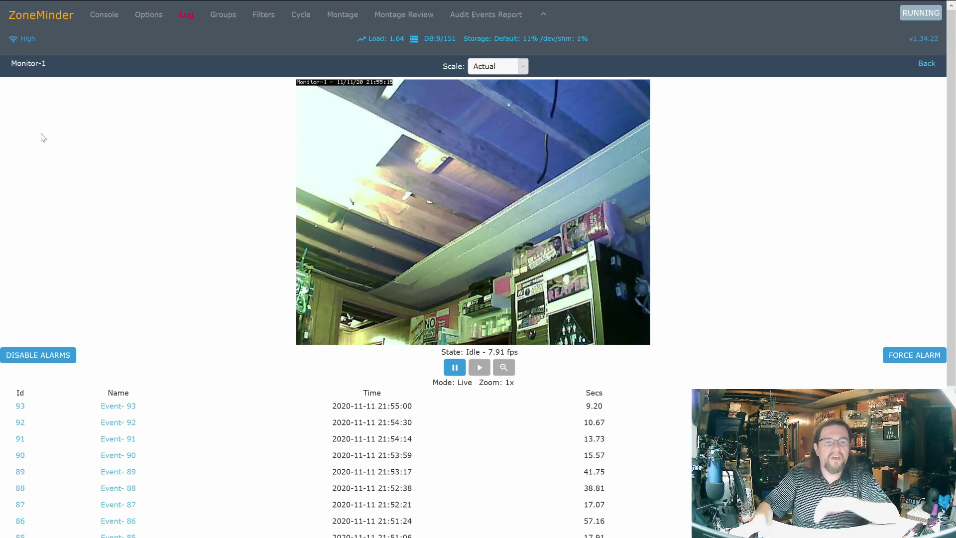
left_click(110, 24)
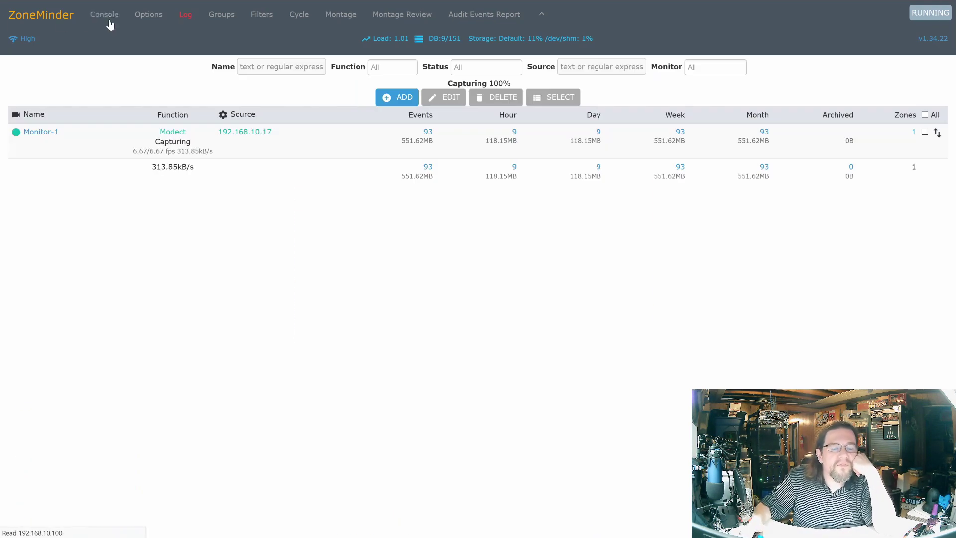
- Review the Storage options and the full list of Web options, from the title settings through WEB_FILTER_SOURCE
left_click(145, 15)
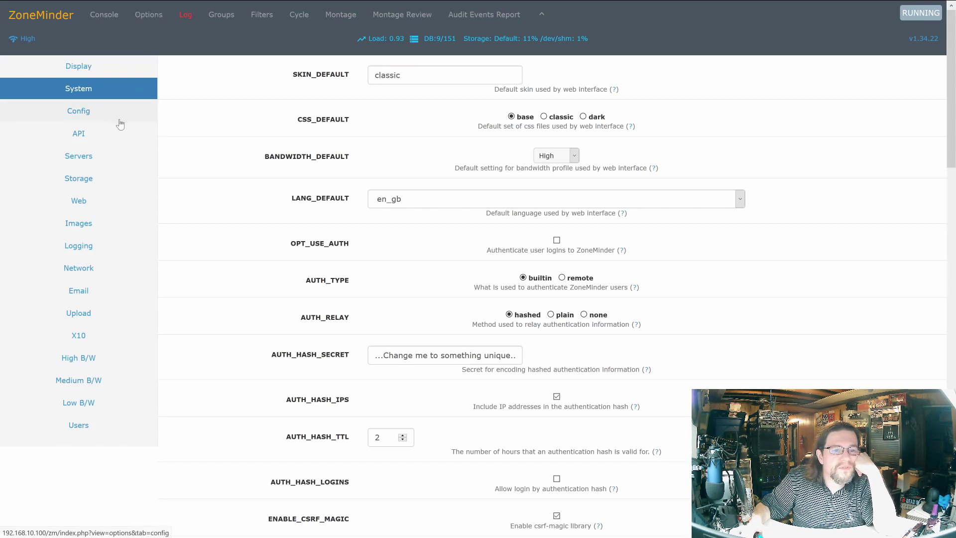
left_click(83, 182)
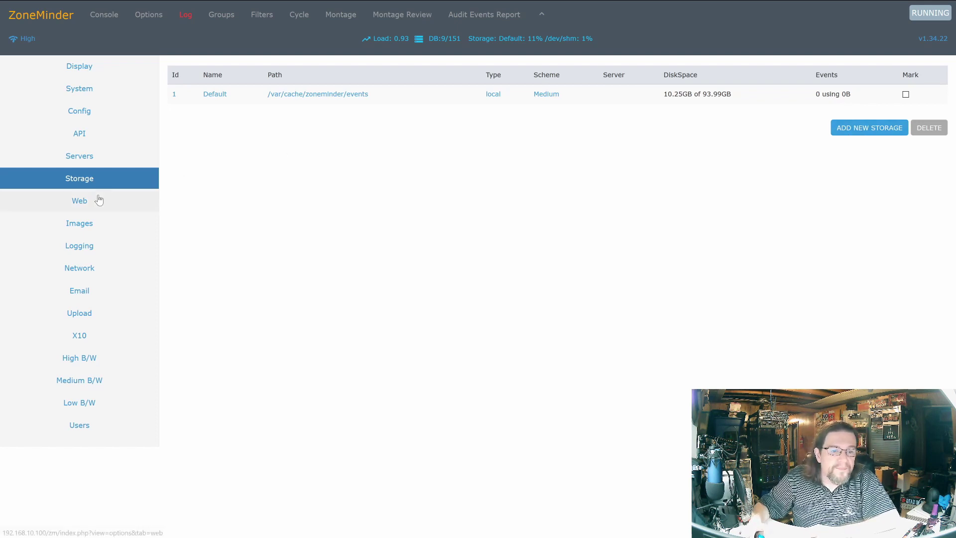
left_click(78, 207)
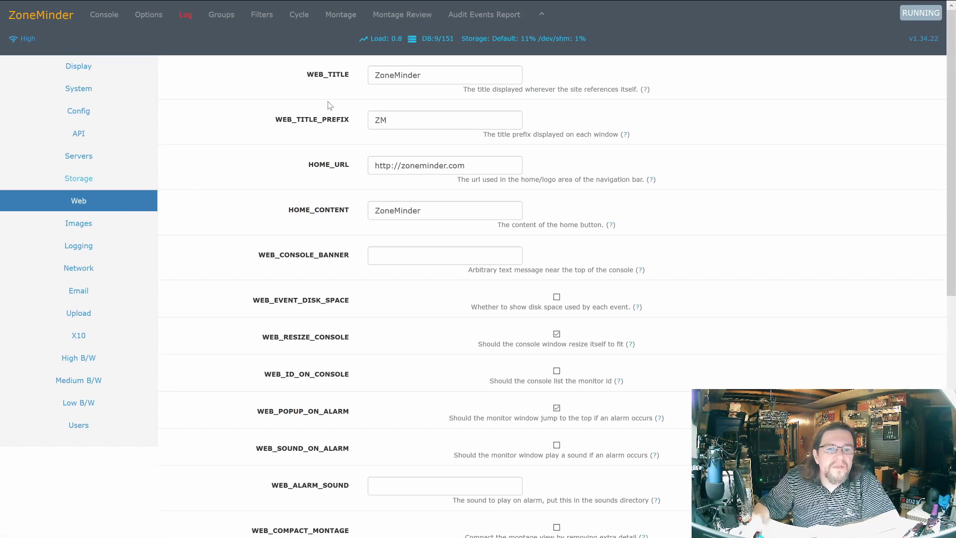
scroll(255, 209, "down", 3)
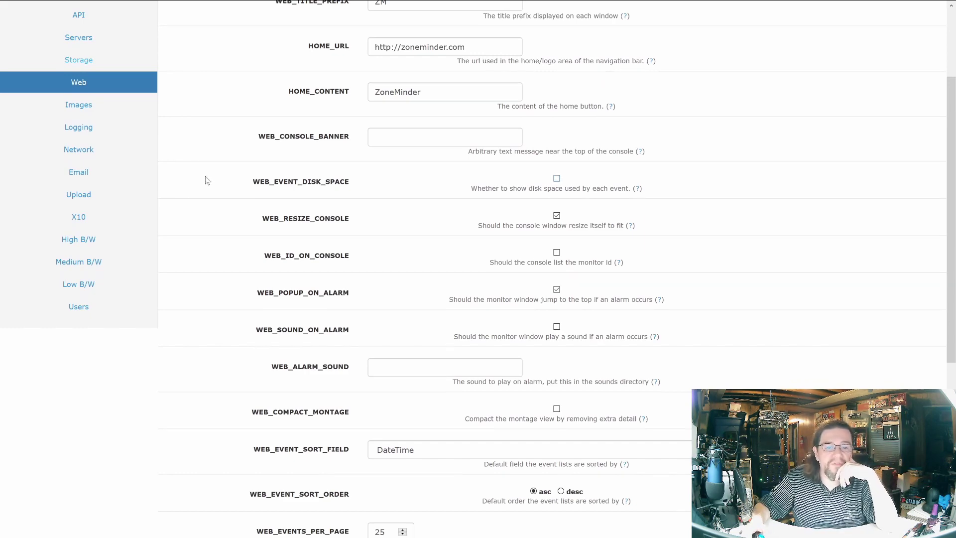
scroll(207, 180, "down", 2)
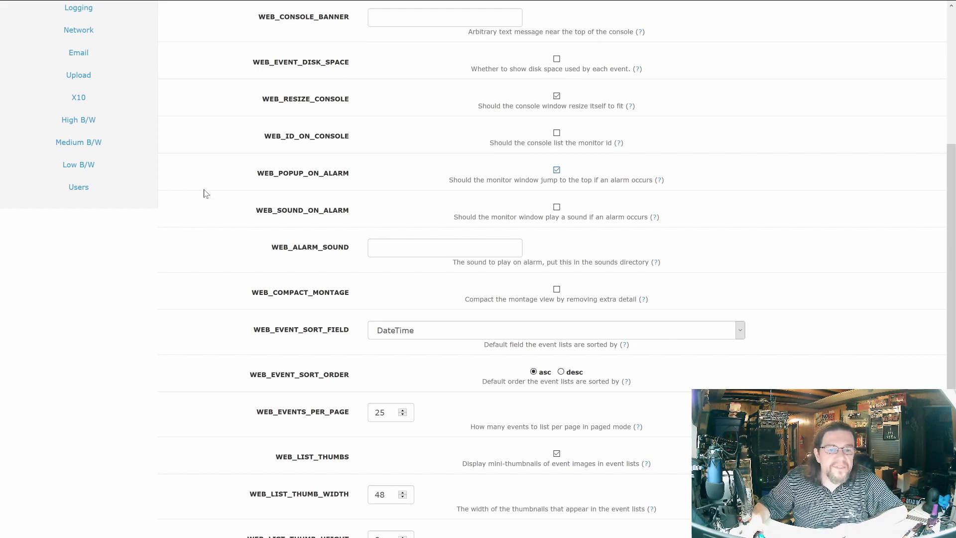
scroll(204, 191, "down", 2)
scroll(204, 193, "down", 2)
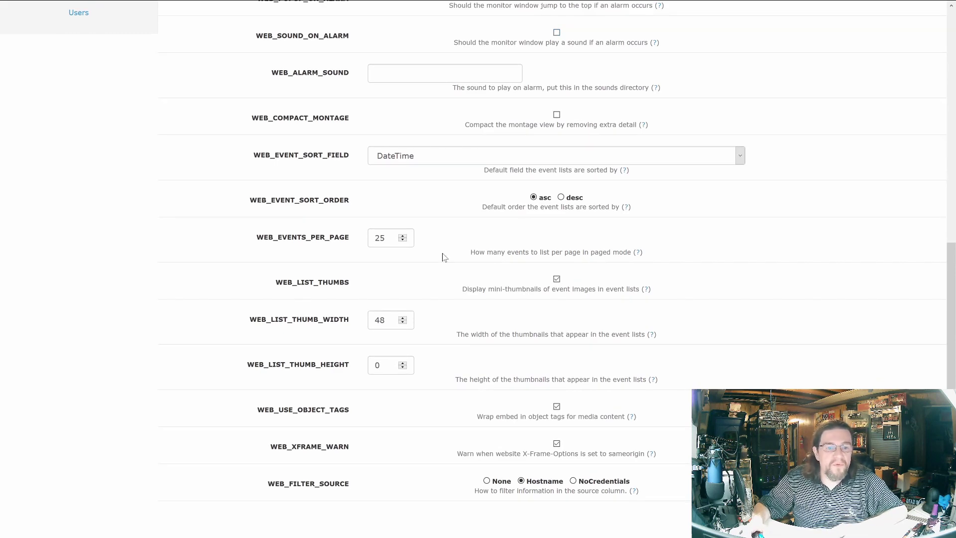
scroll(443, 256, "up", 9)
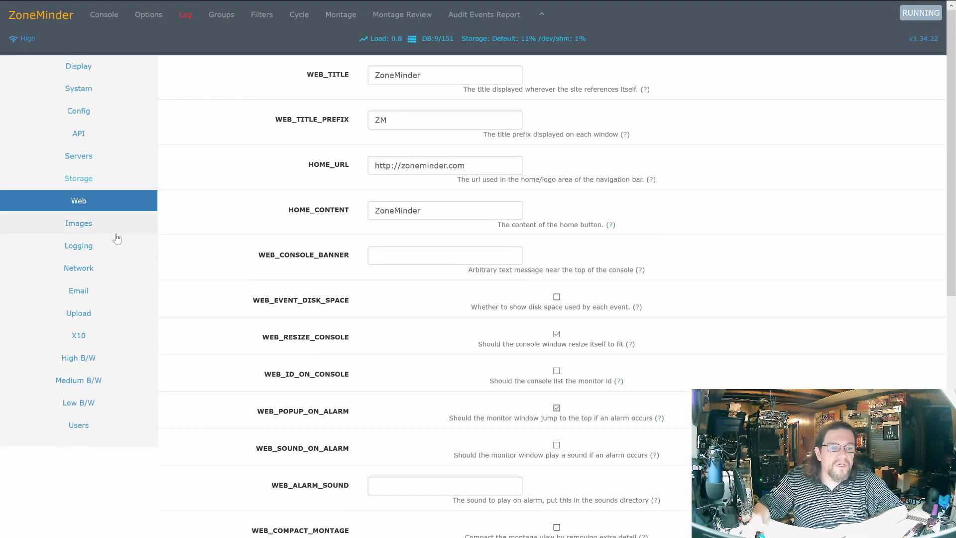
- Look through the Images, Network, Email, Upload, X10 and High B/W option pages
left_click(95, 230)
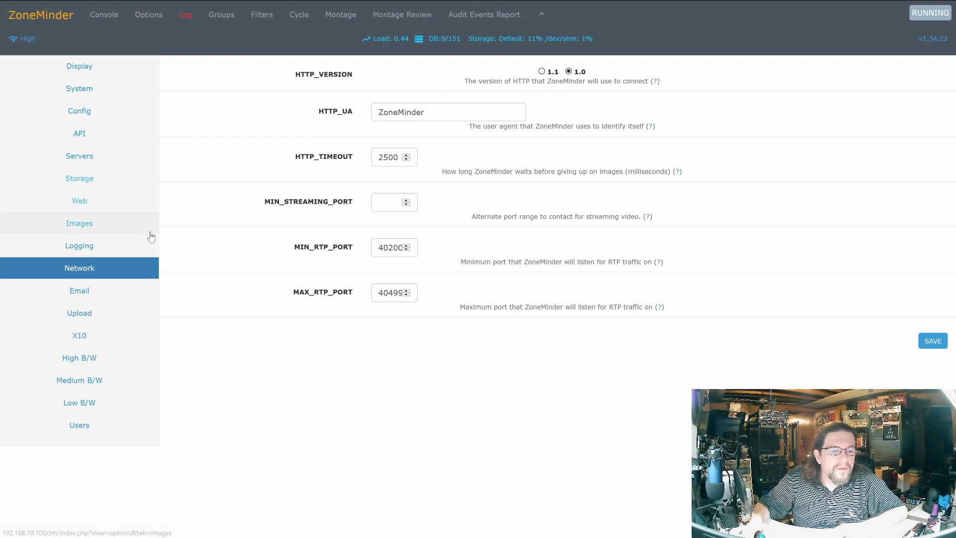
left_click(85, 292)
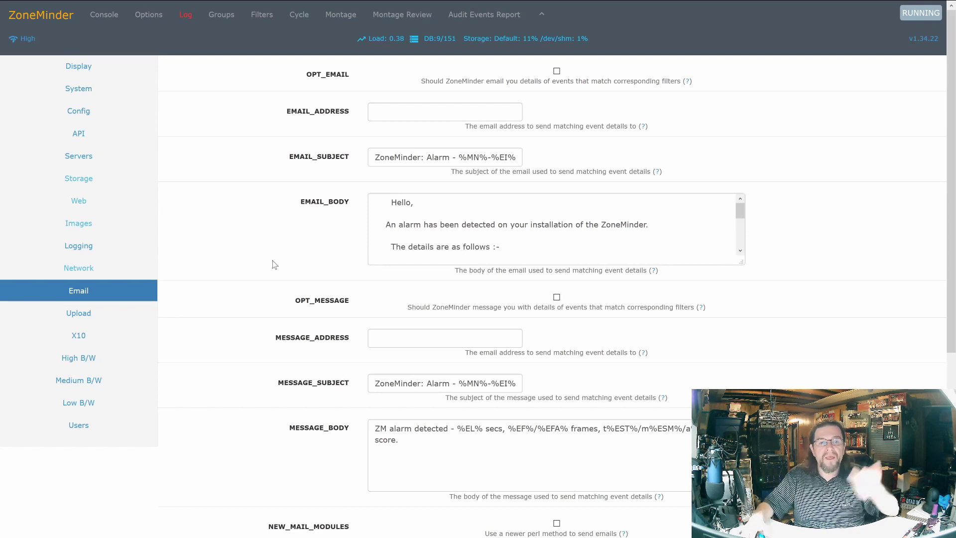
left_click(97, 319)
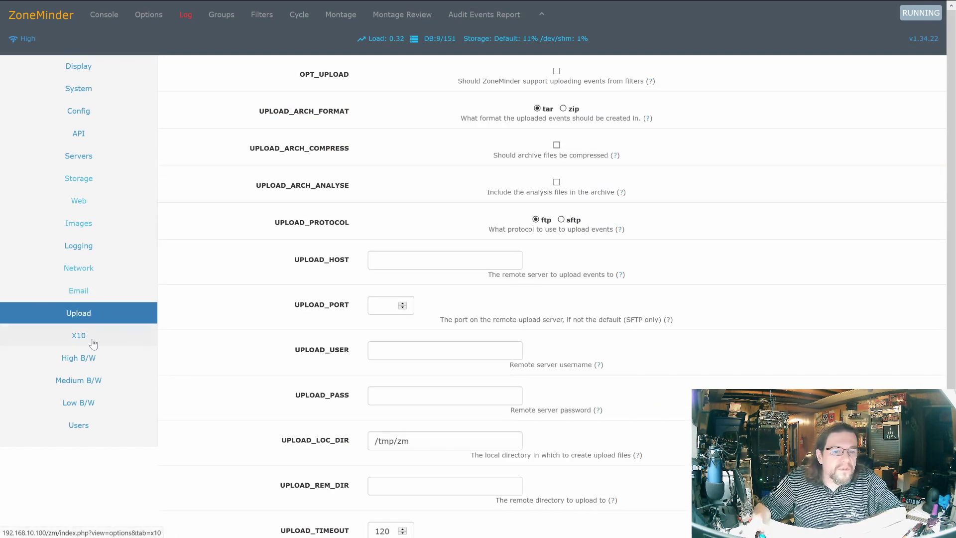
left_click(92, 343)
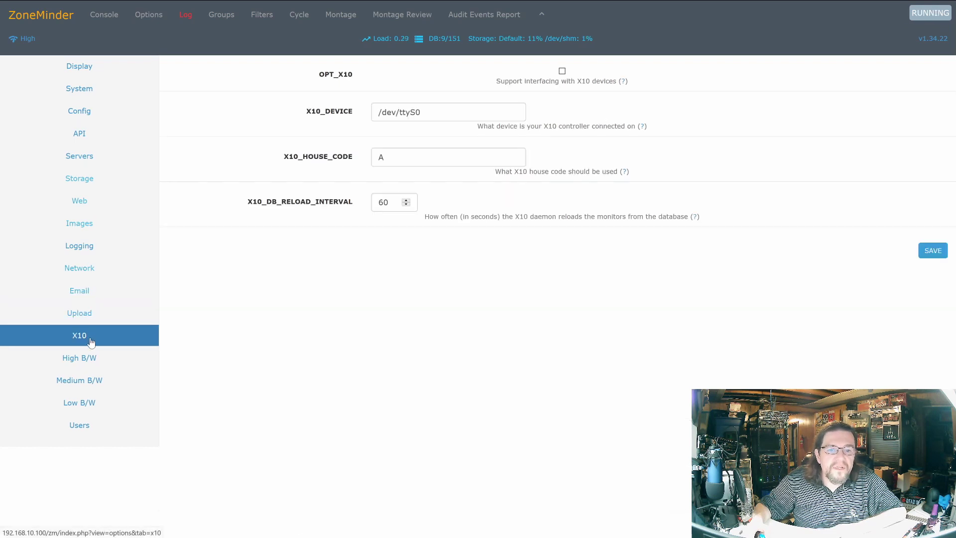
left_click(92, 367)
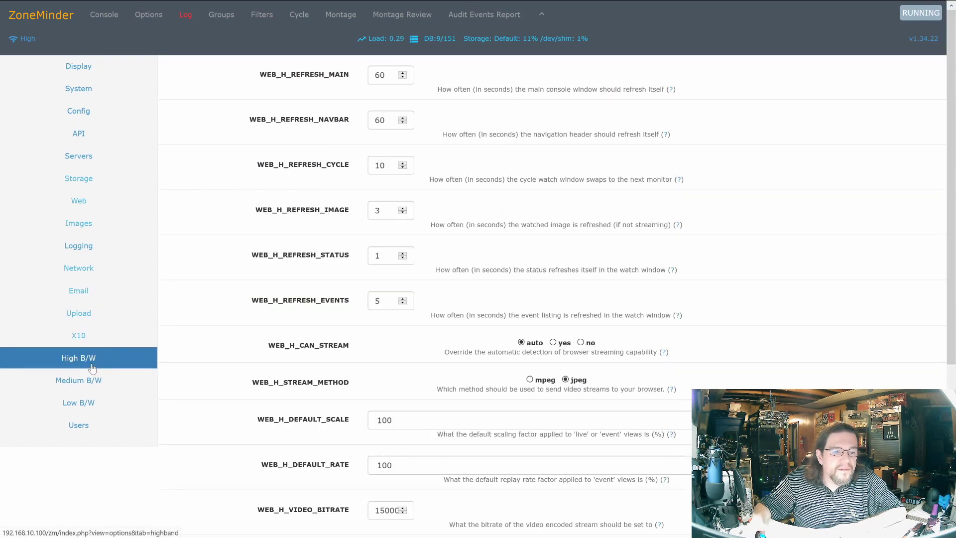
- Examine the new monitor group form and its Parent Group choices, and close it without saving
mouse_move(202, 46)
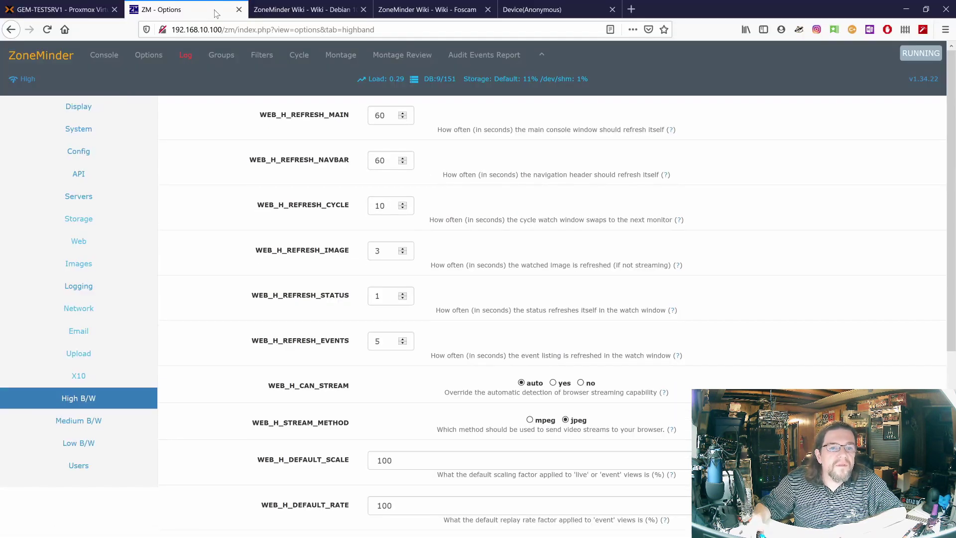
left_click(225, 58)
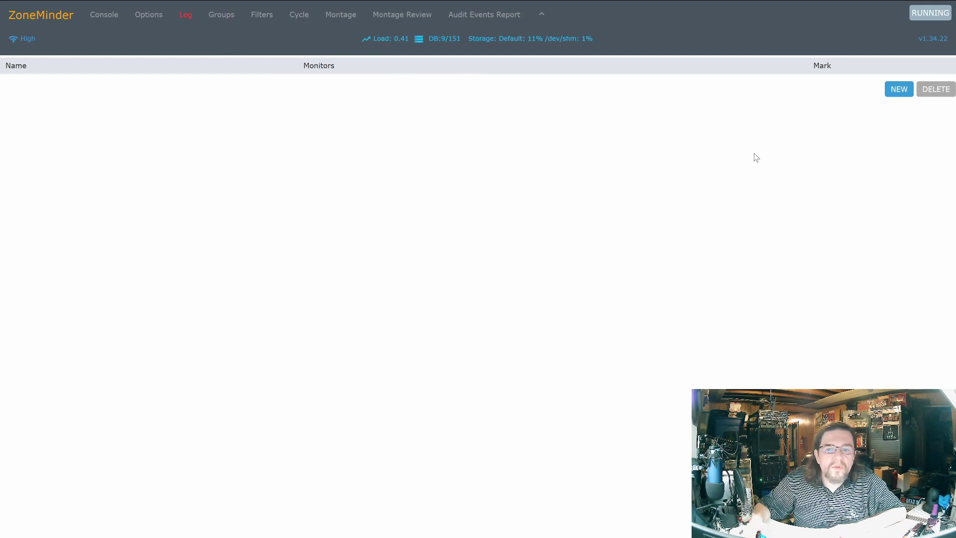
left_click(889, 90)
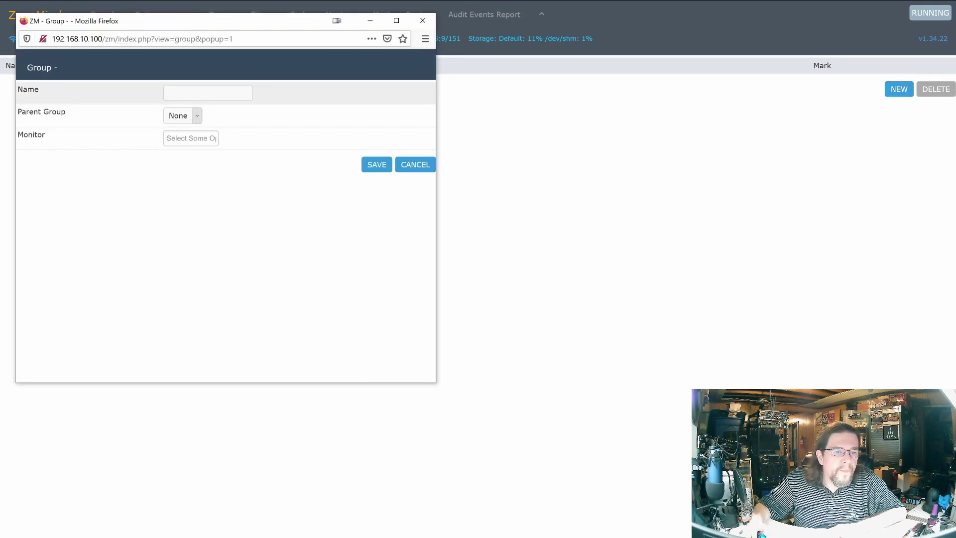
left_click(197, 116)
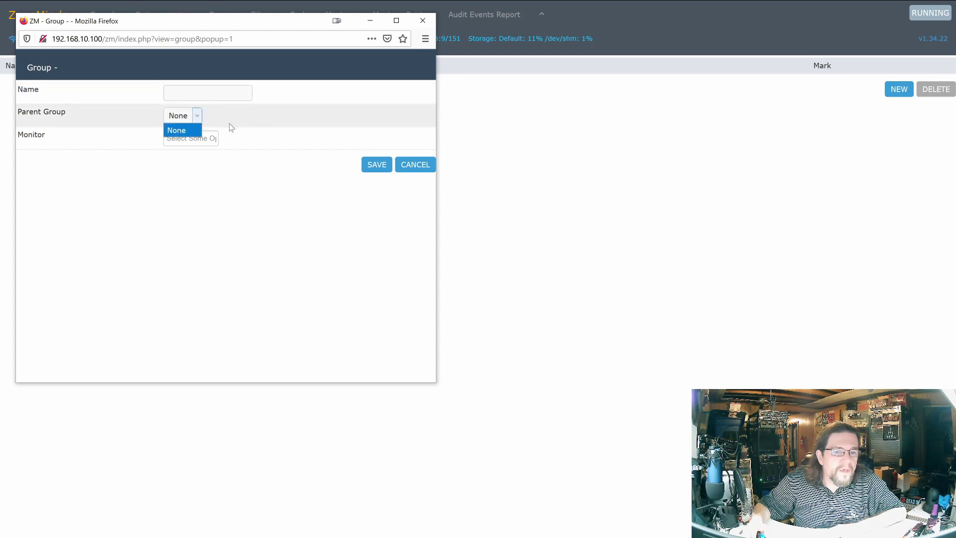
left_click(415, 167)
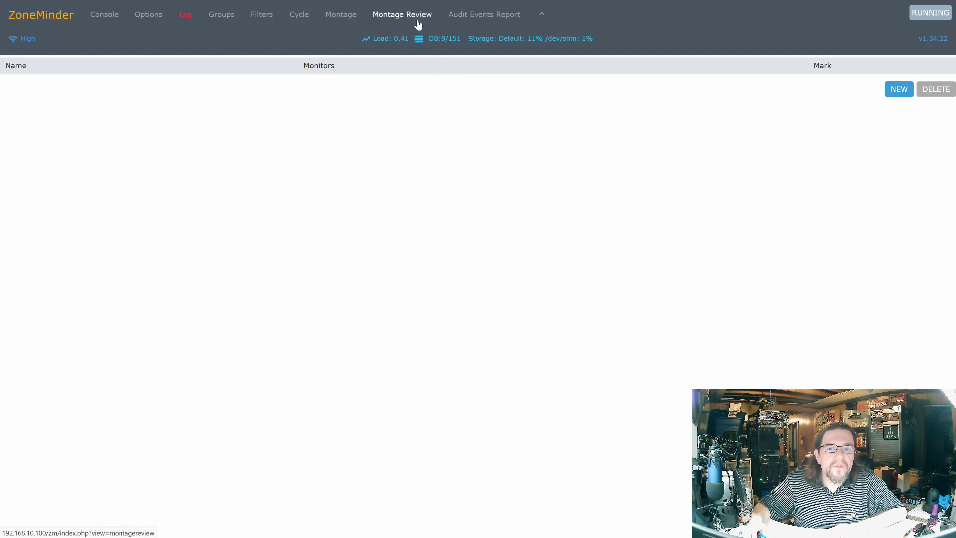
- Review the System options and the console's monitor list, and bring up the Storage options
left_click(149, 21)
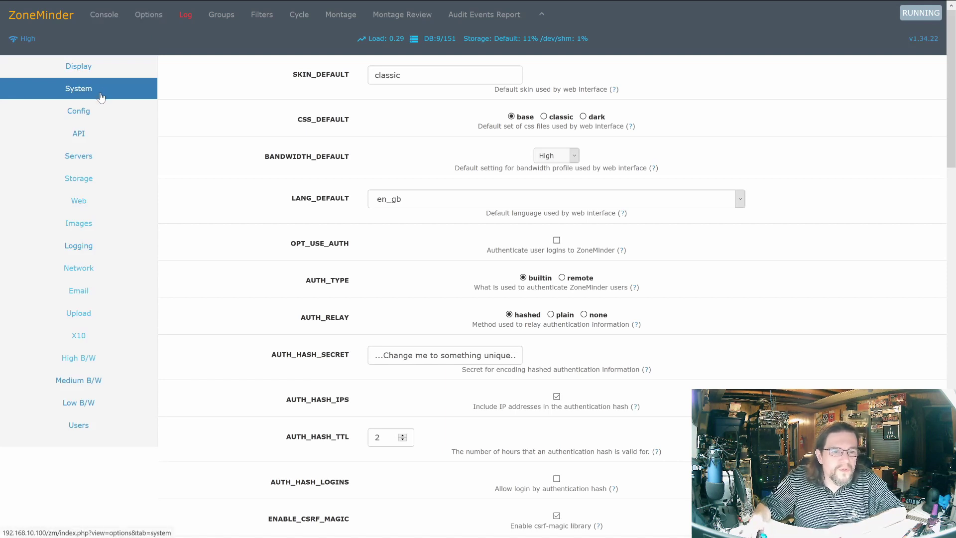
left_click(99, 22)
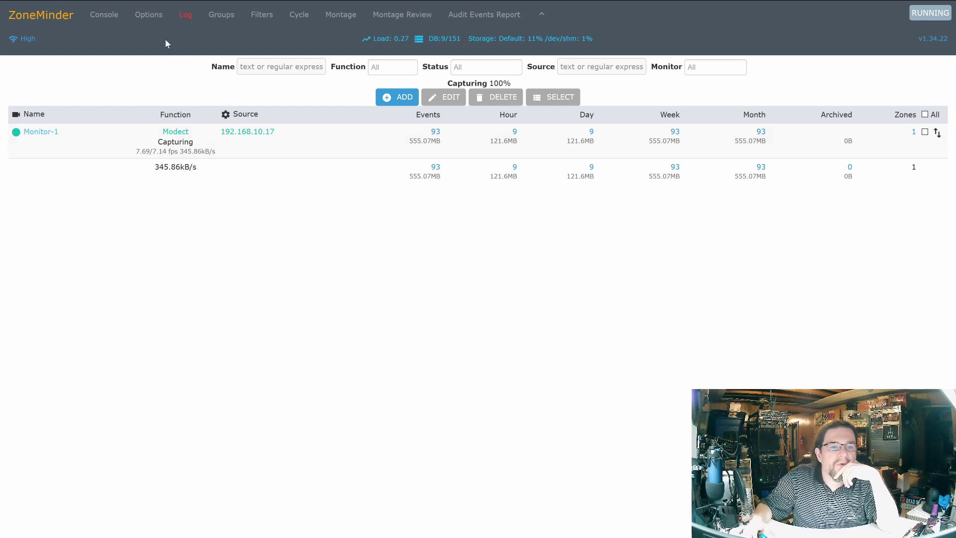
left_click(148, 16)
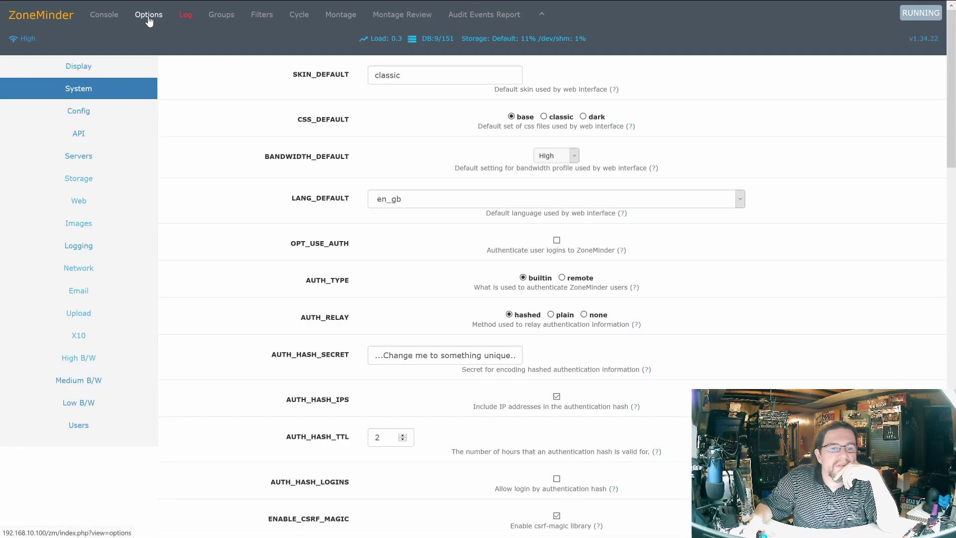
left_click(87, 177)
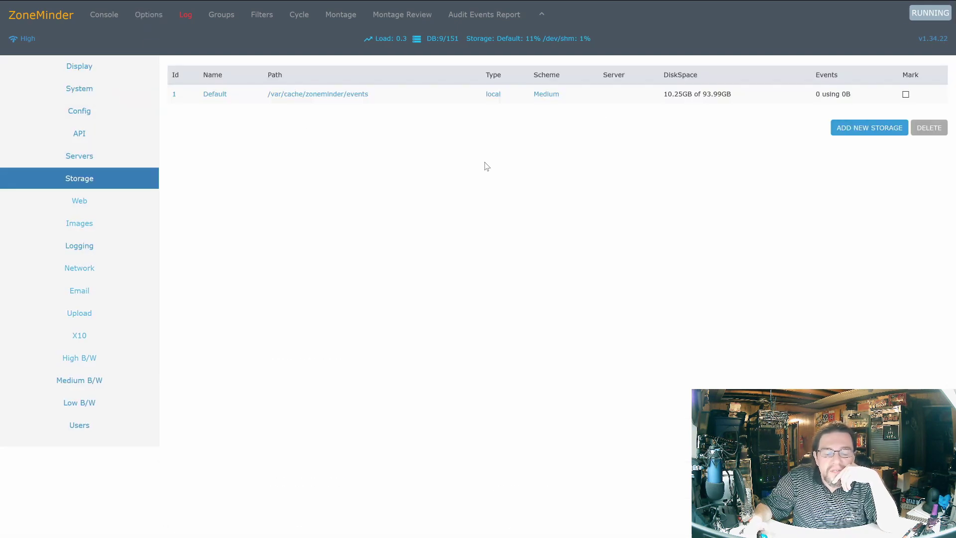
- Examine the Server and Type choices for adding a new storage area, and close the form without saving
left_click(844, 131)
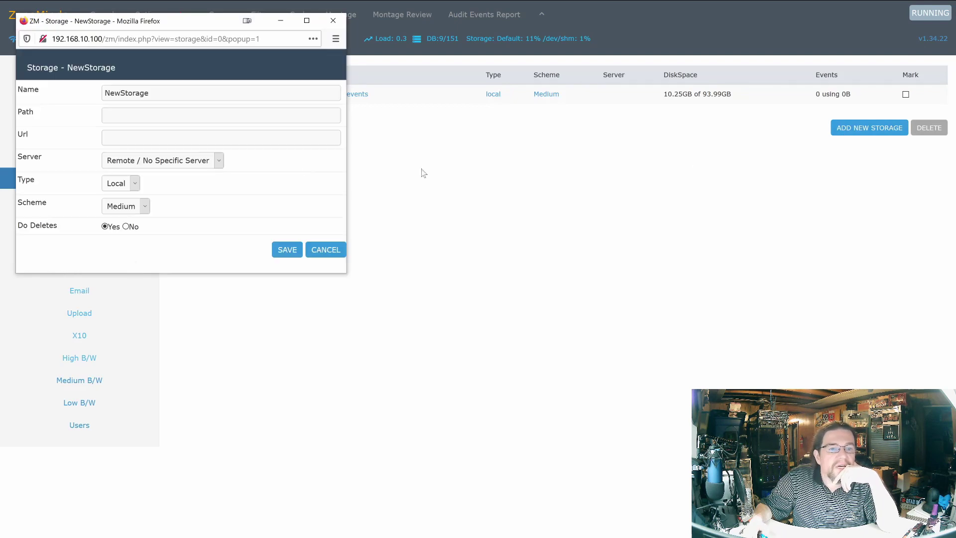
left_click_drag(178, 24, 390, 95)
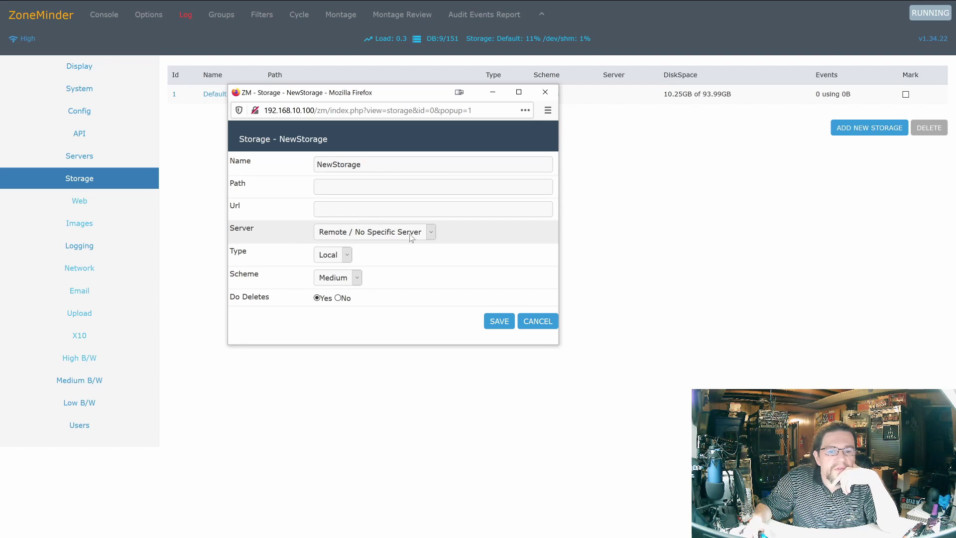
left_click(431, 232)
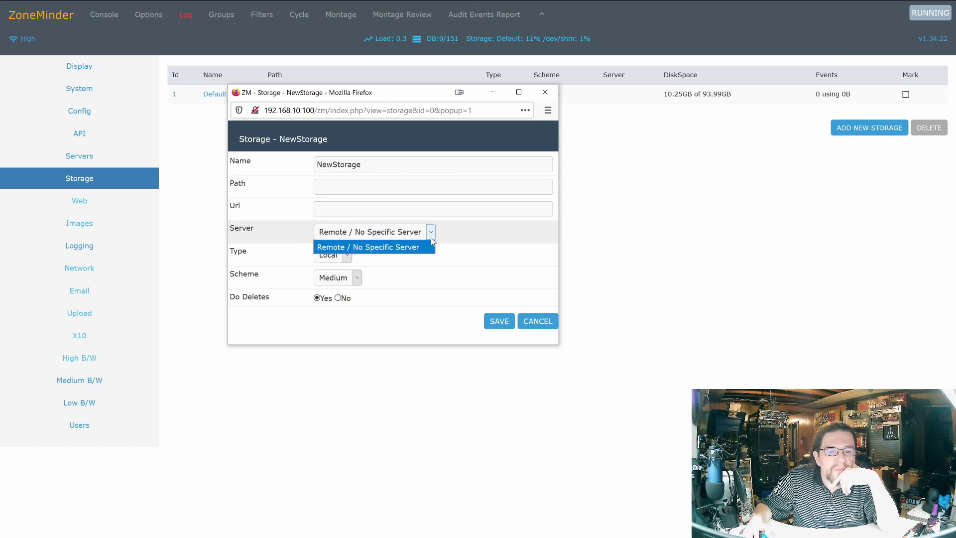
left_click(457, 233)
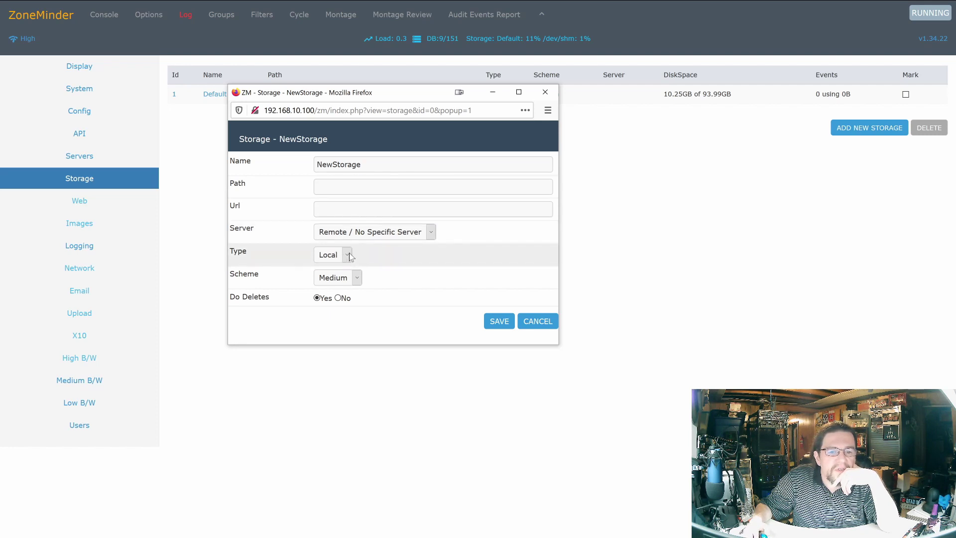
left_click(347, 255)
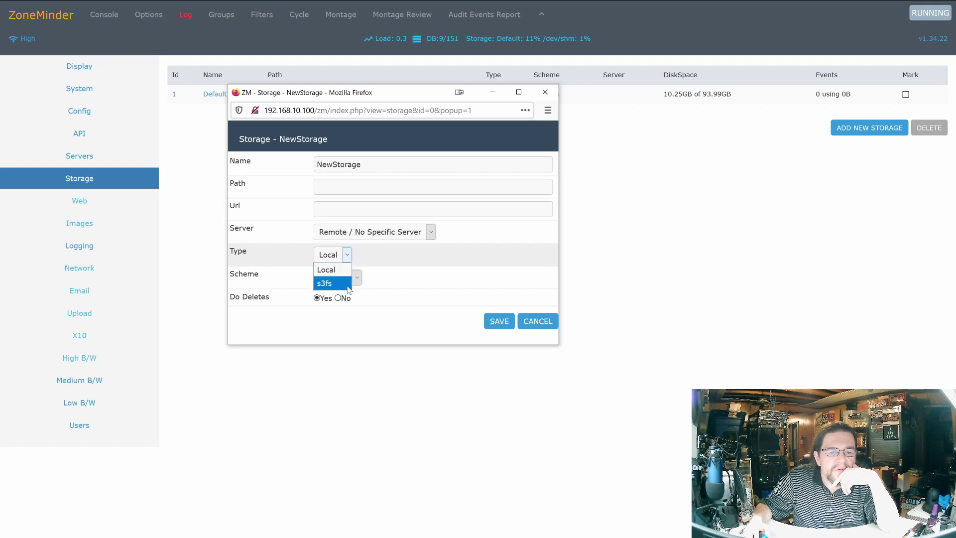
left_click(404, 262)
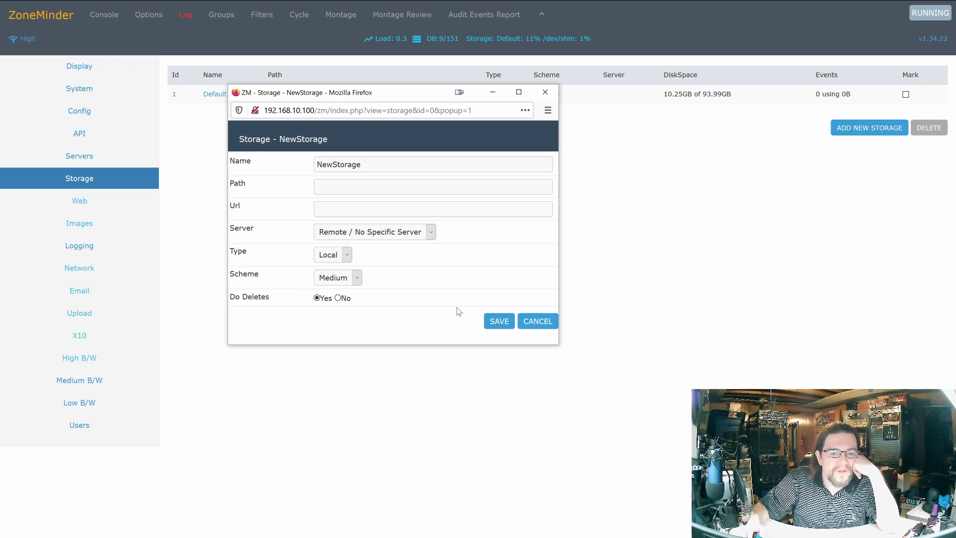
left_click(537, 321)
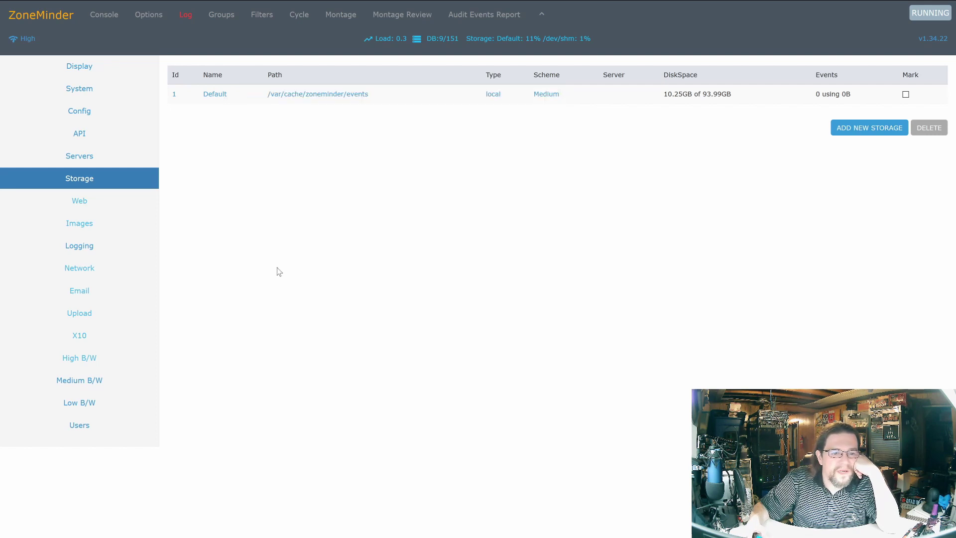
- Look through the Web options, and go back to the console's monitor list
left_click(101, 211)
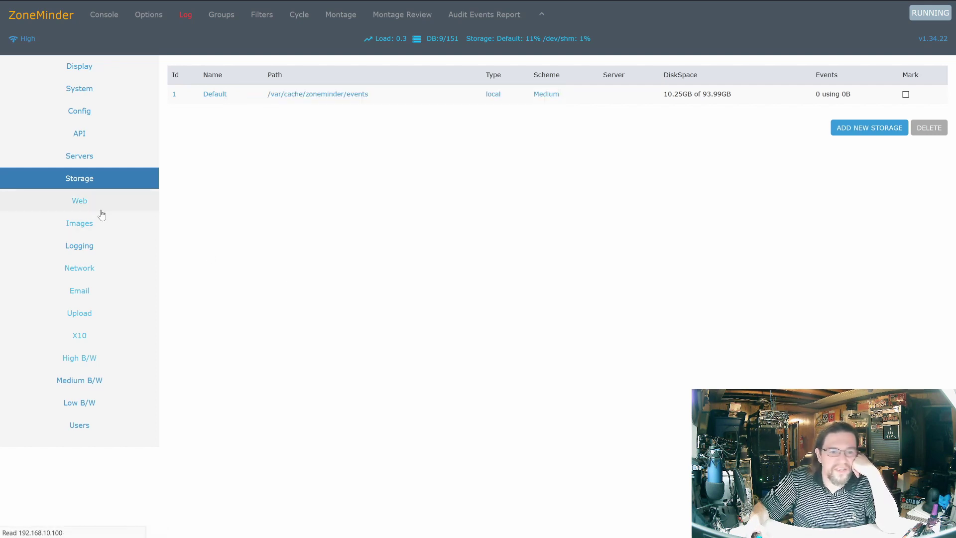
scroll(100, 211, "down", 1)
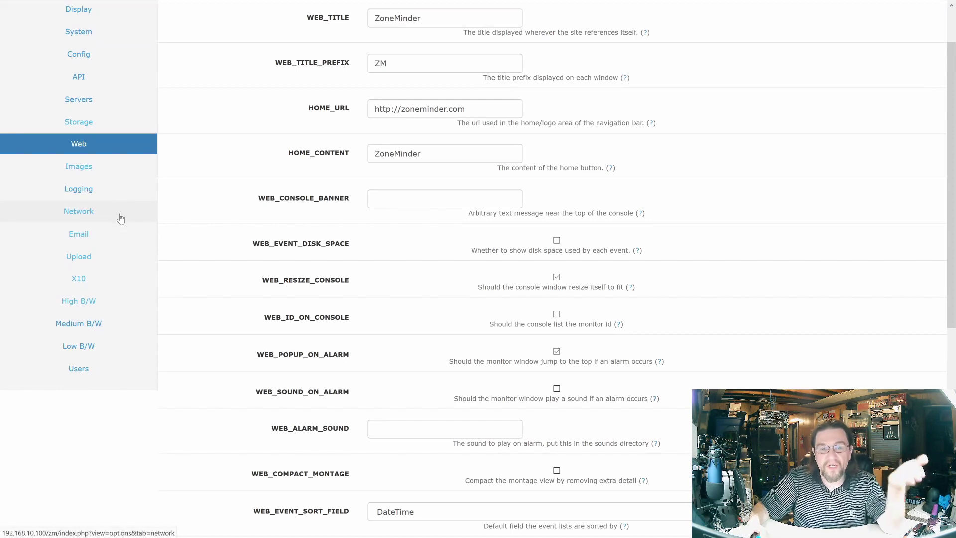
scroll(118, 257, "down", 1)
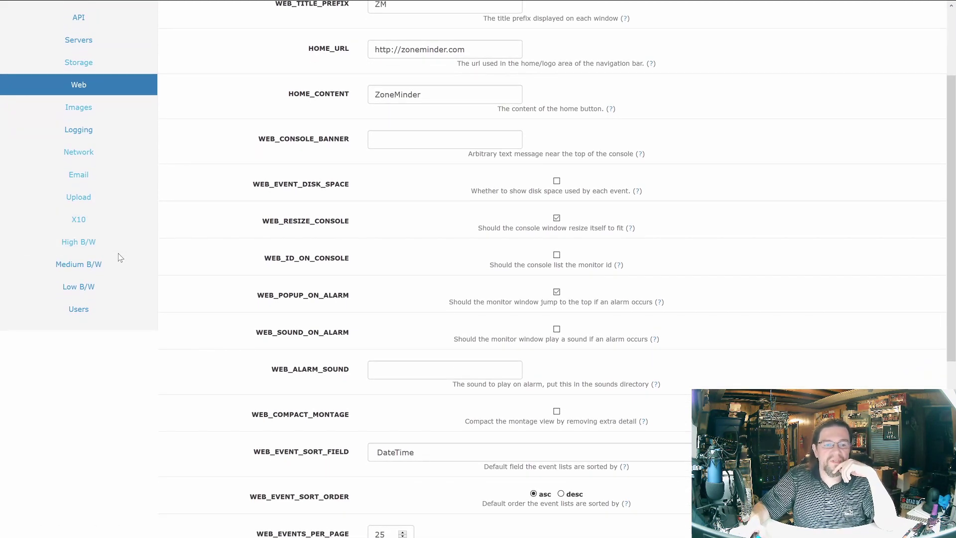
scroll(118, 271, "up", 2)
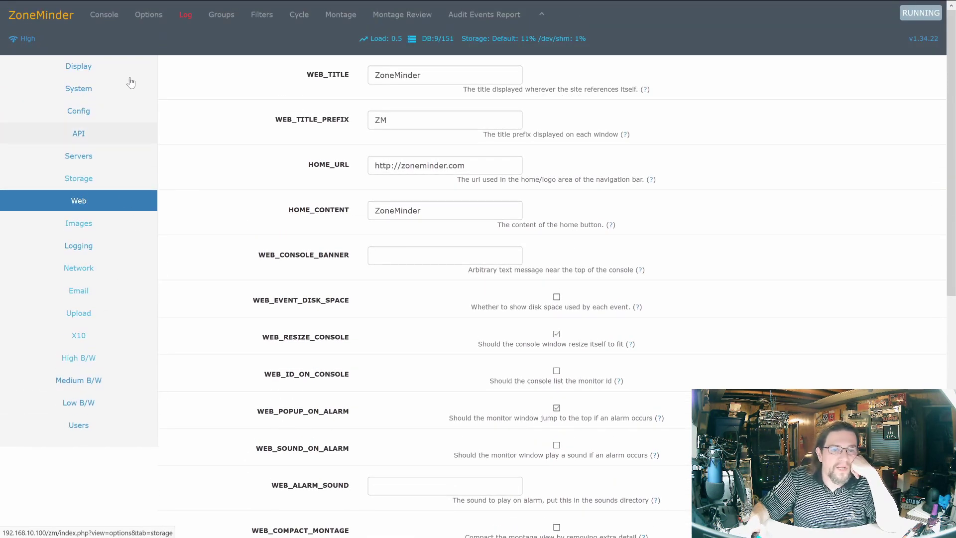
left_click(116, 20)
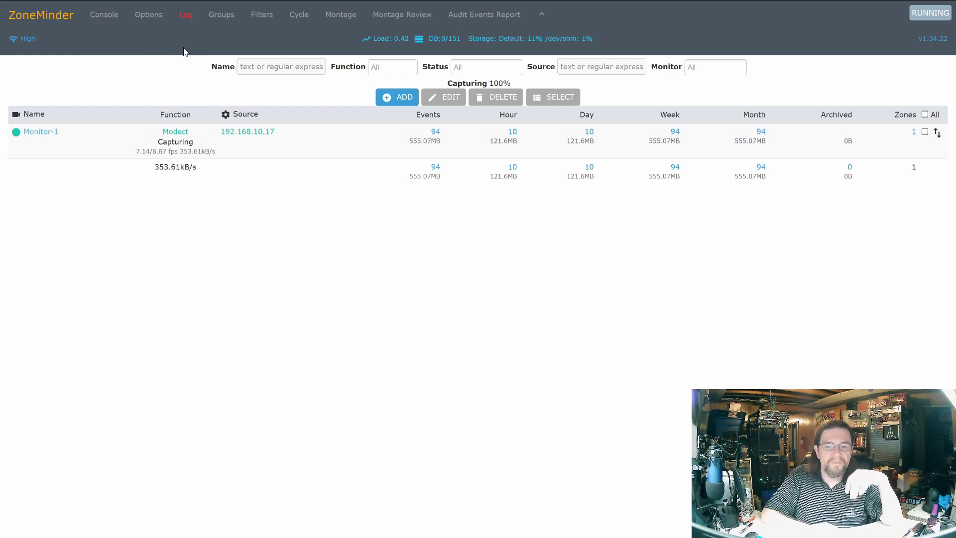
left_click(103, 20)
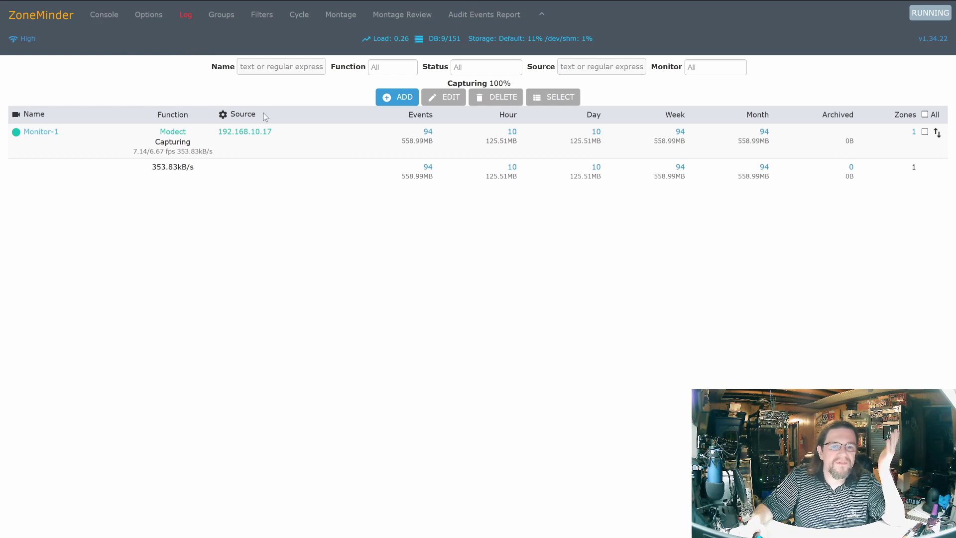
- Go from the Debian 10 install wiki page to the ZoneMinder documentation on Read the Docs, and look over its contents
mouse_move(604, 7)
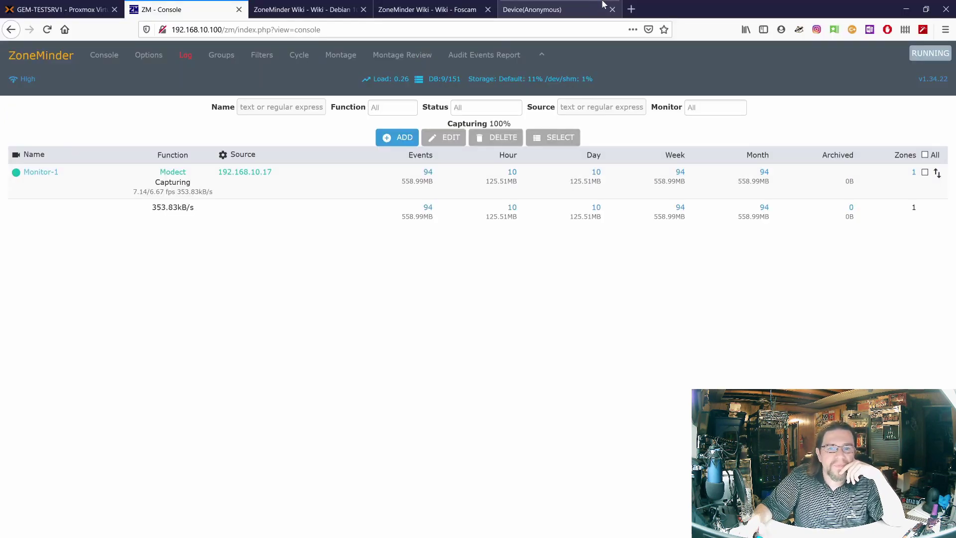
left_click(320, 10)
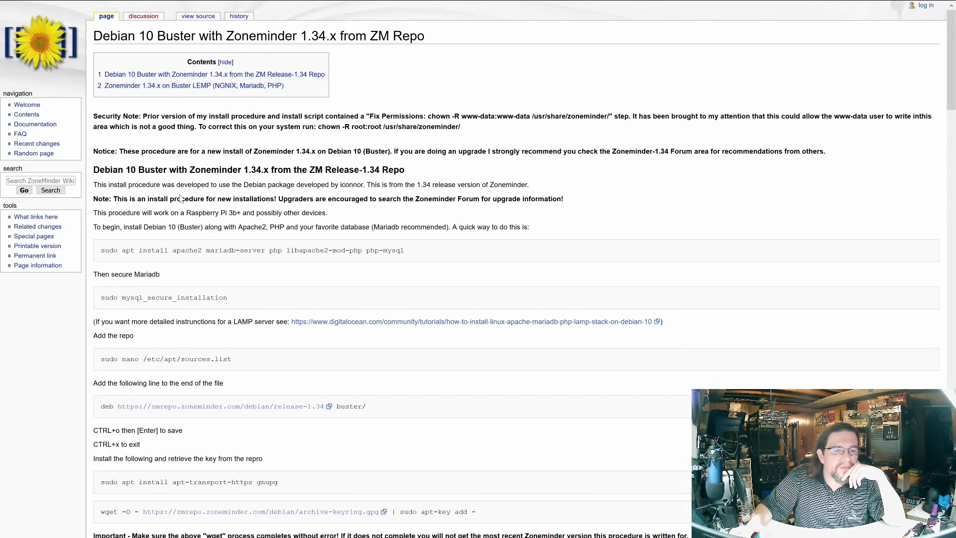
left_click(35, 124)
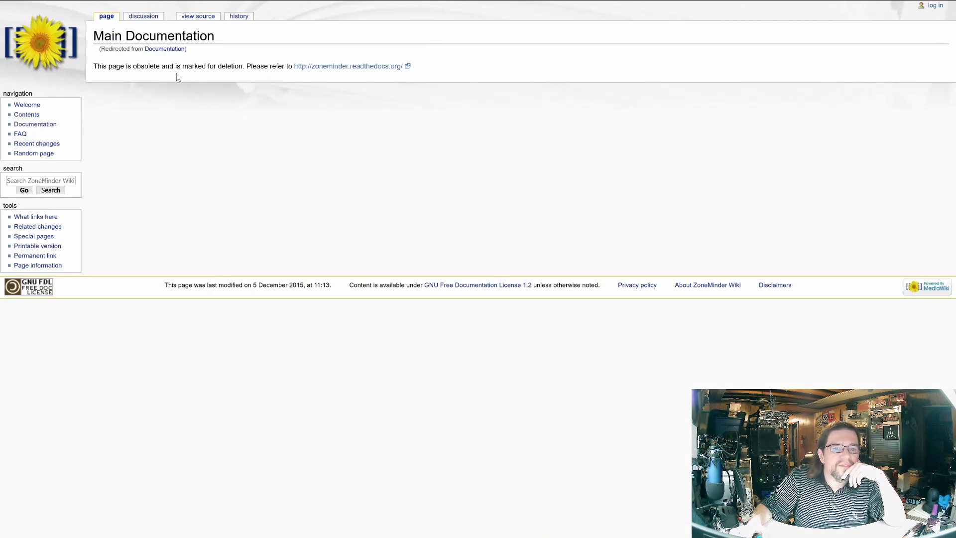
left_click(317, 67)
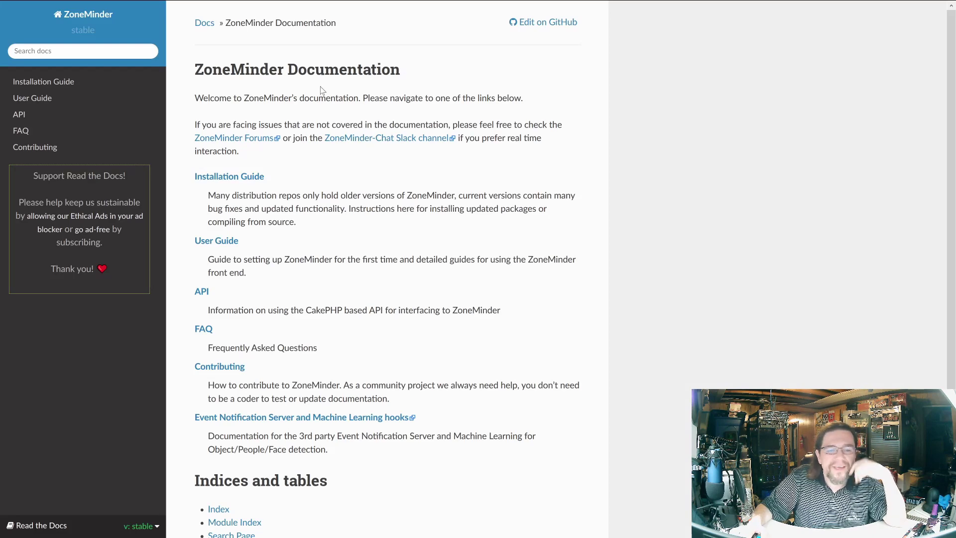
scroll(324, 123, "down", 2)
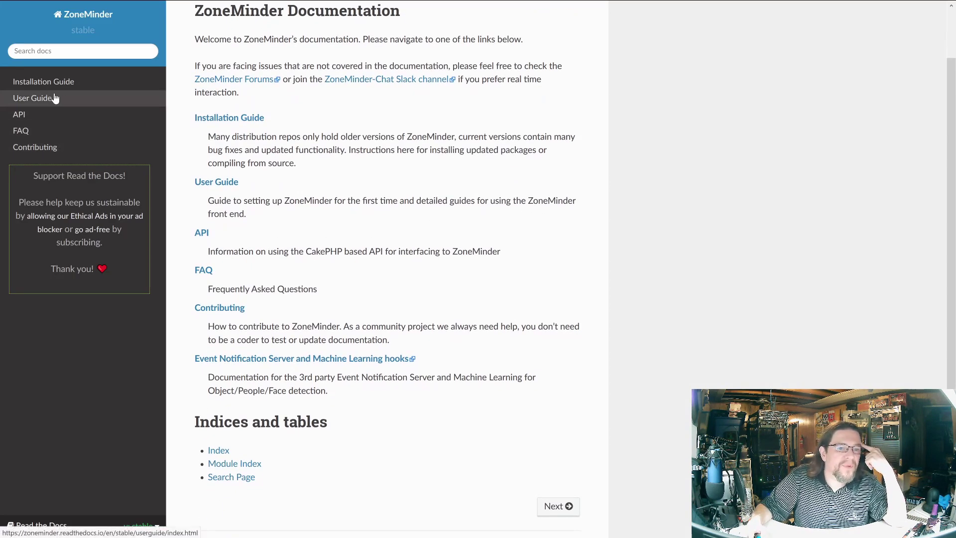
- Find the Adding Monitors section in the documentation's User Guide and examine the example new monitor window
left_click(38, 98)
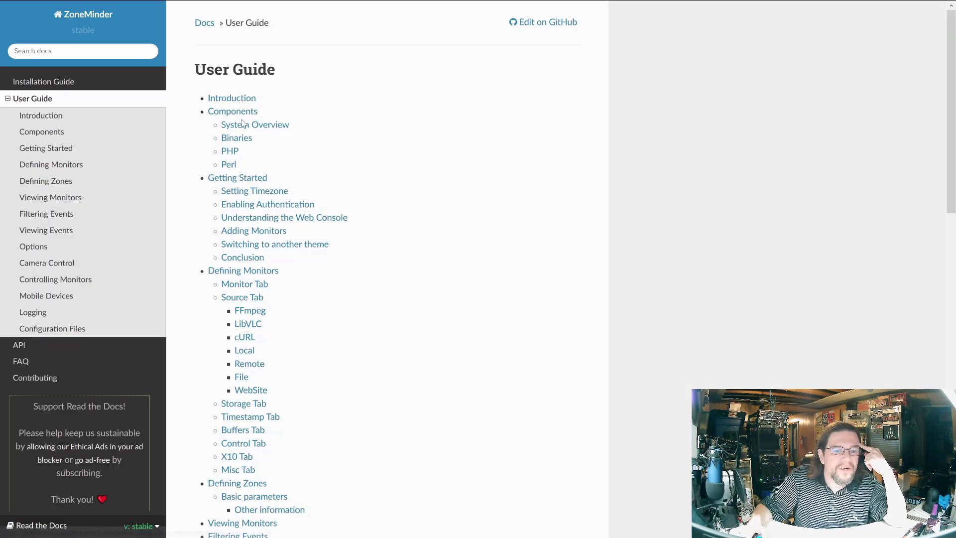
scroll(289, 164, "down", 2)
scroll(304, 169, "down", 2)
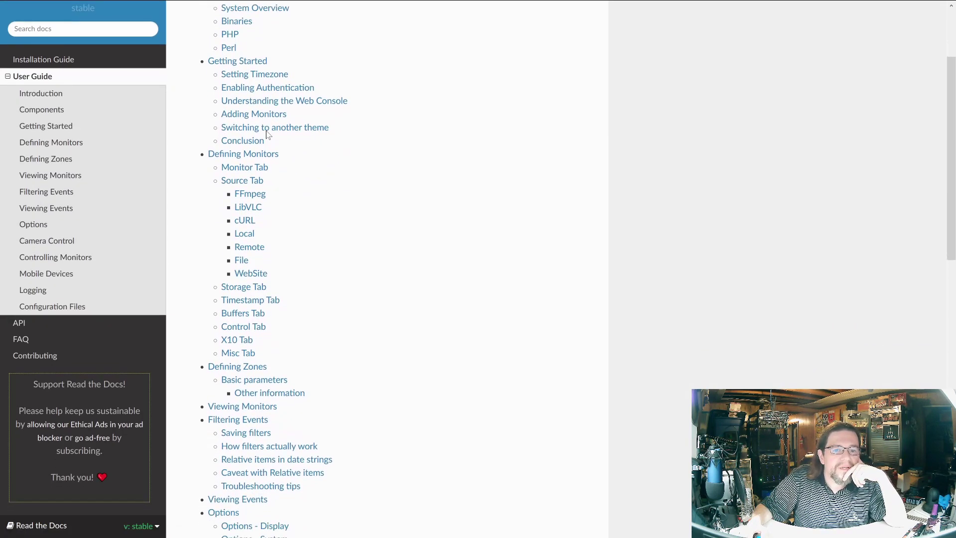
left_click(245, 113)
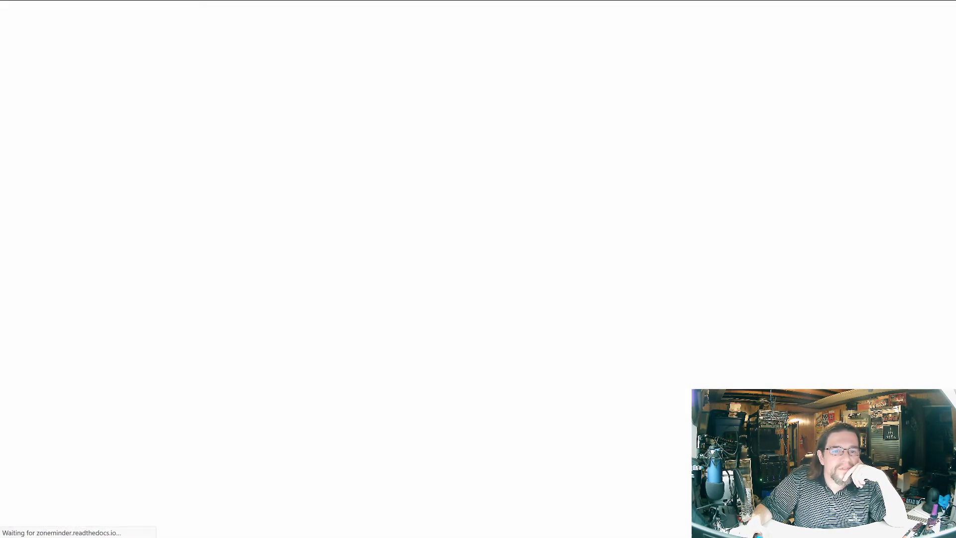
scroll(294, 148, "down", 6)
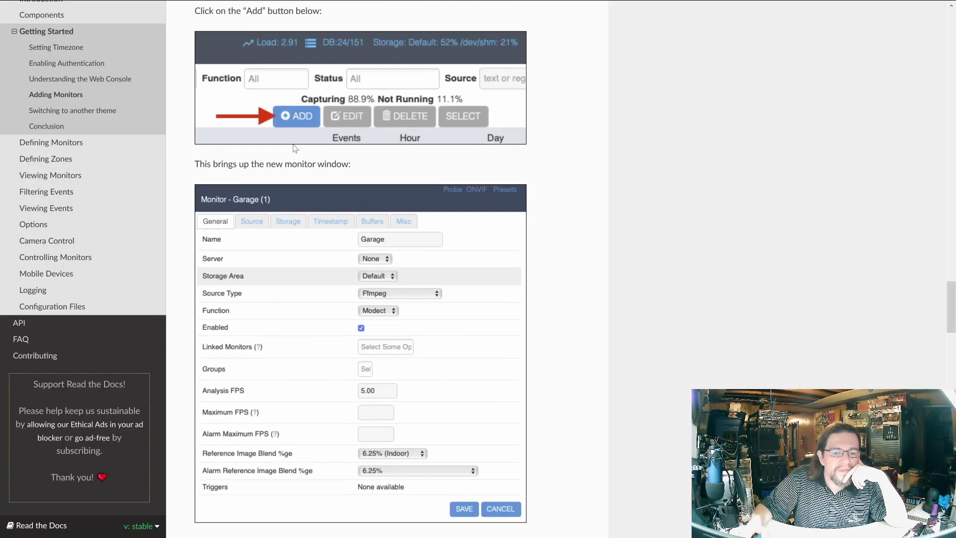
scroll(294, 155, "down", 3)
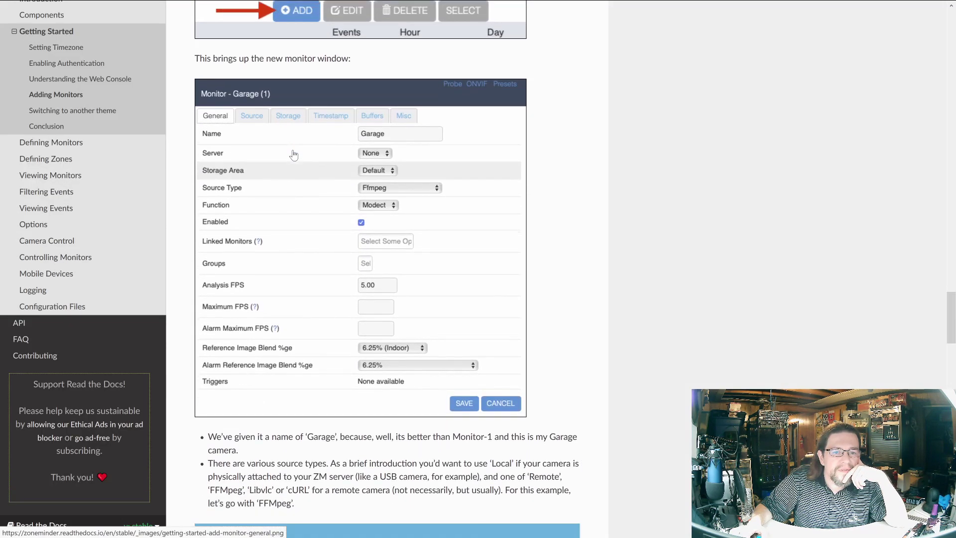
scroll(294, 154, "up", 1)
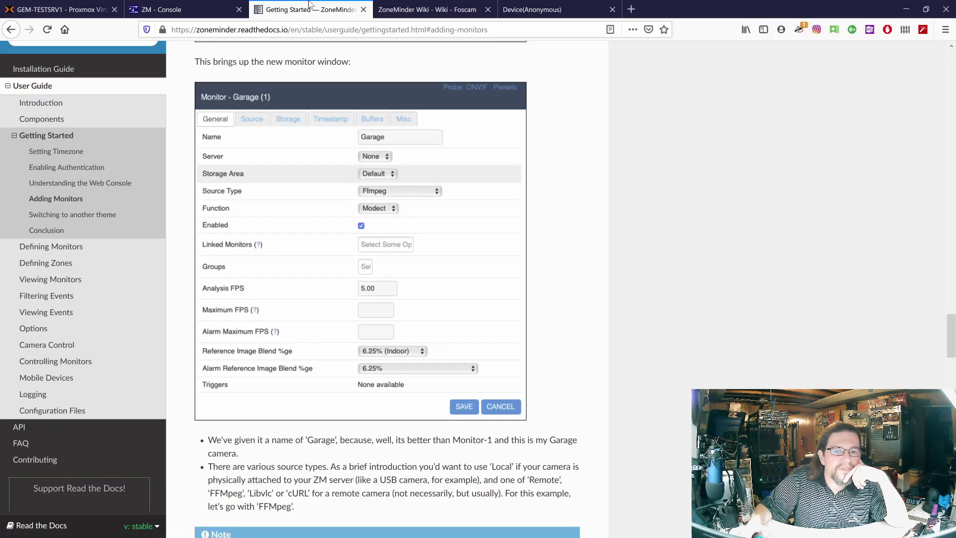
- Return to the ZoneMinder console, view the live feed of Monitor-1, and go back to the monitor list
left_click(228, 6)
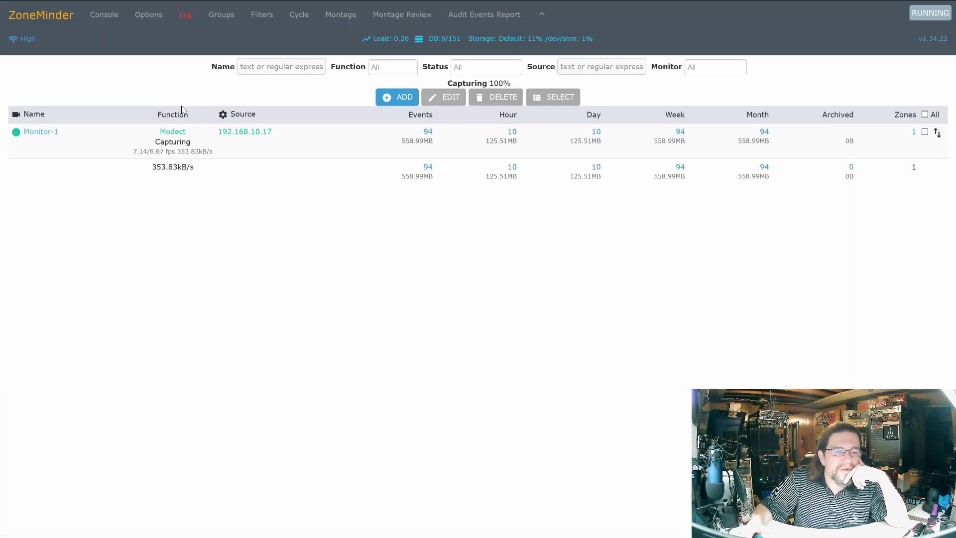
left_click(42, 133)
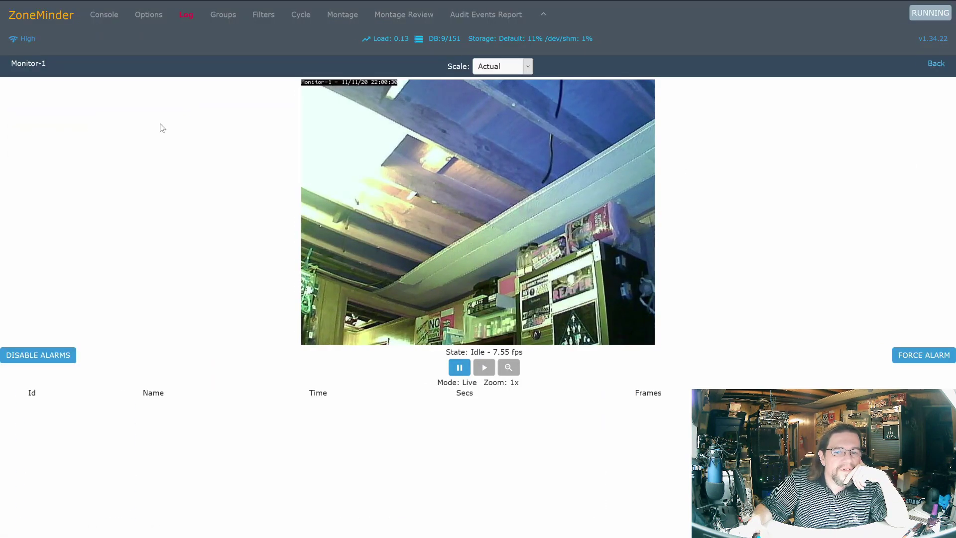
left_click(97, 23)
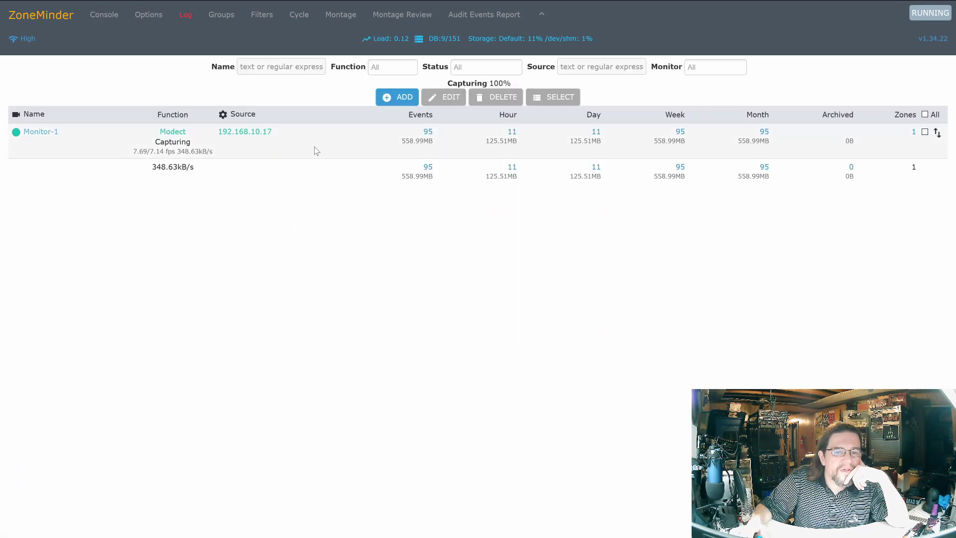
- Open Monitor-1 for editing, review its General and Source settings, and close the window without saving
left_click(924, 133)
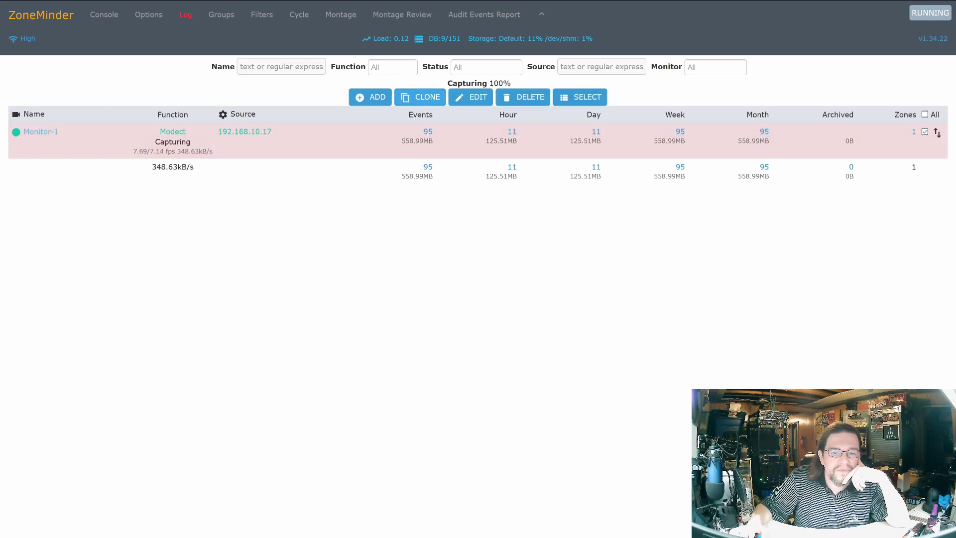
left_click(455, 98)
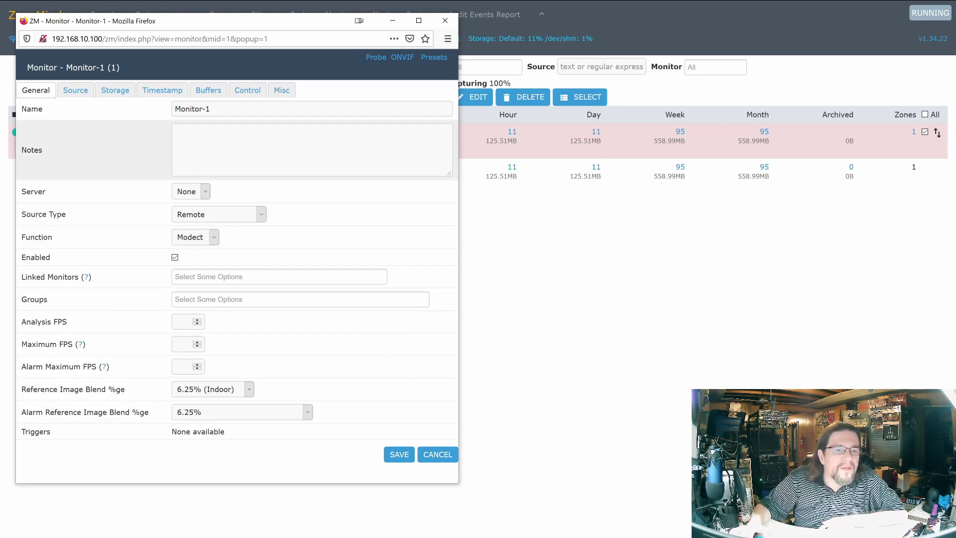
left_click(72, 91)
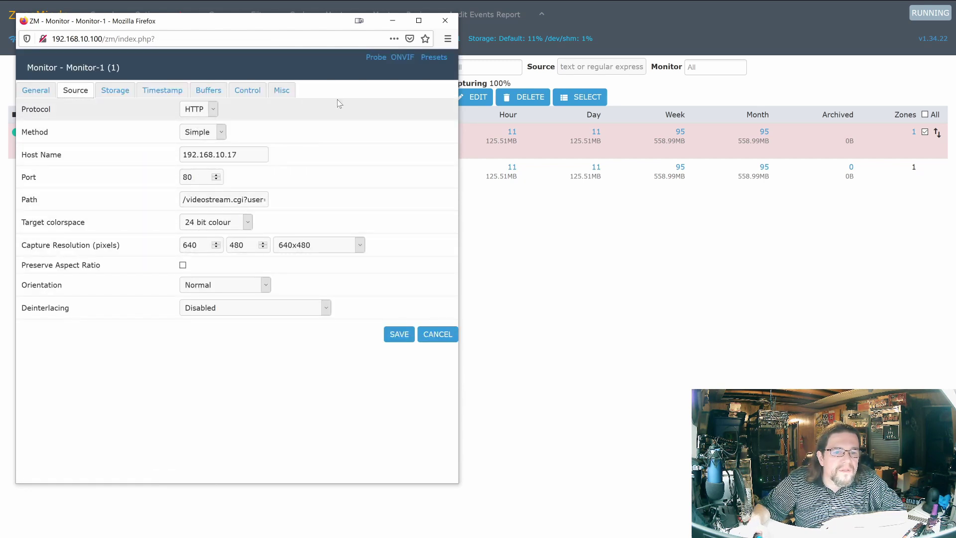
left_click(443, 22)
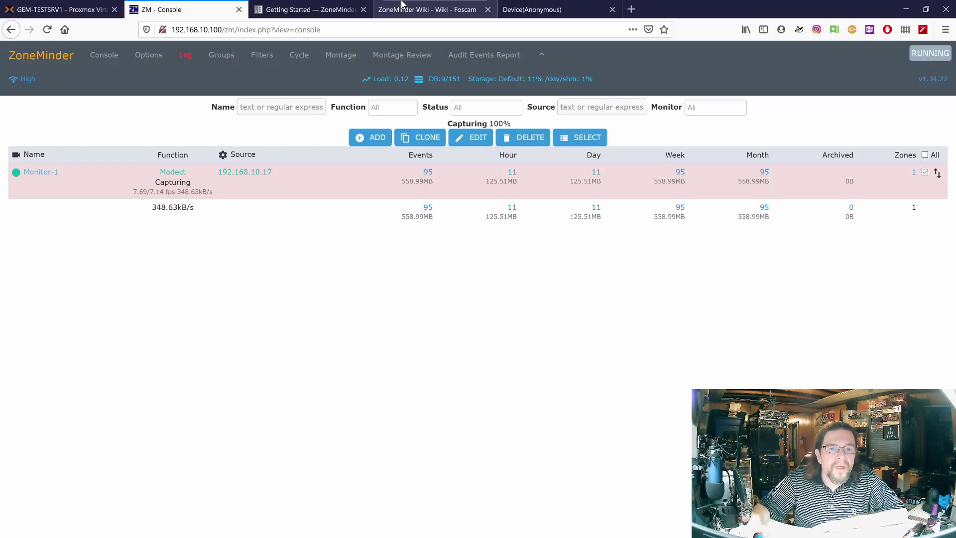
- Read the introduction of the guide's Adding Monitors section on how to access a camera's video feed
left_click(308, 9)
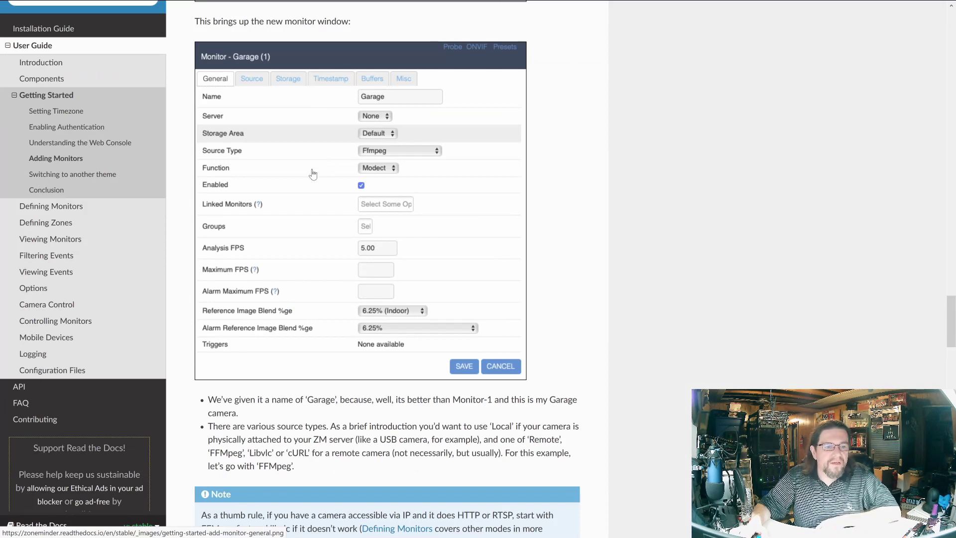
scroll(289, 188, "up", 8)
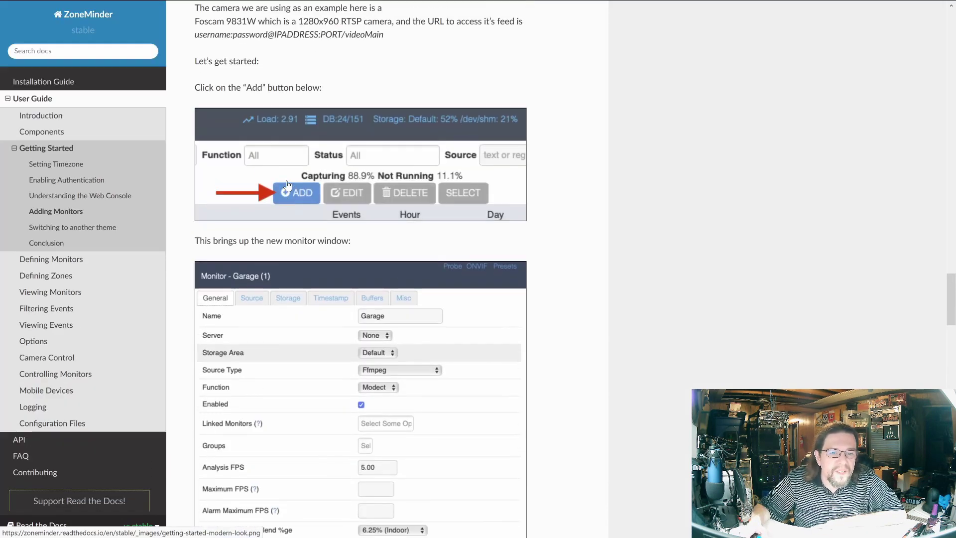
scroll(287, 185, "up", 4)
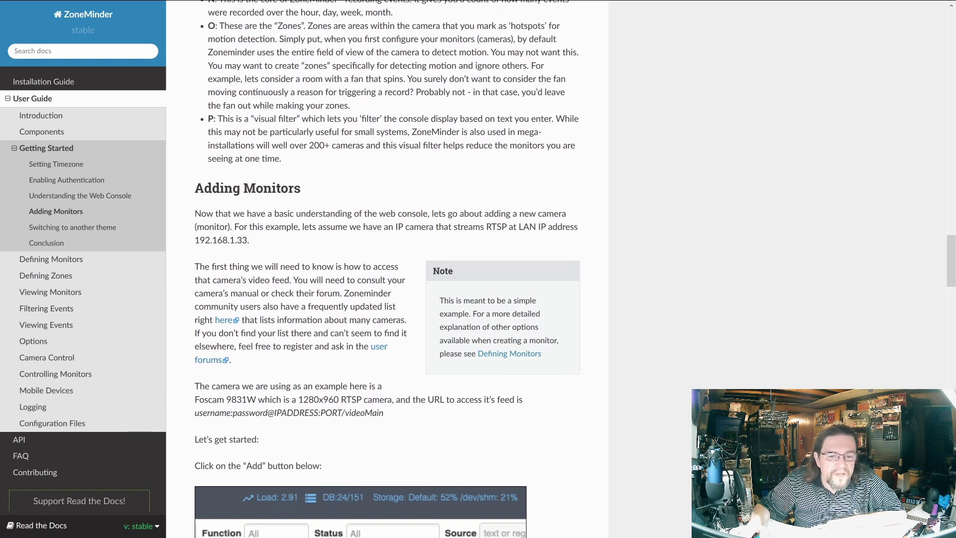
scroll(382, 426, "down", 5)
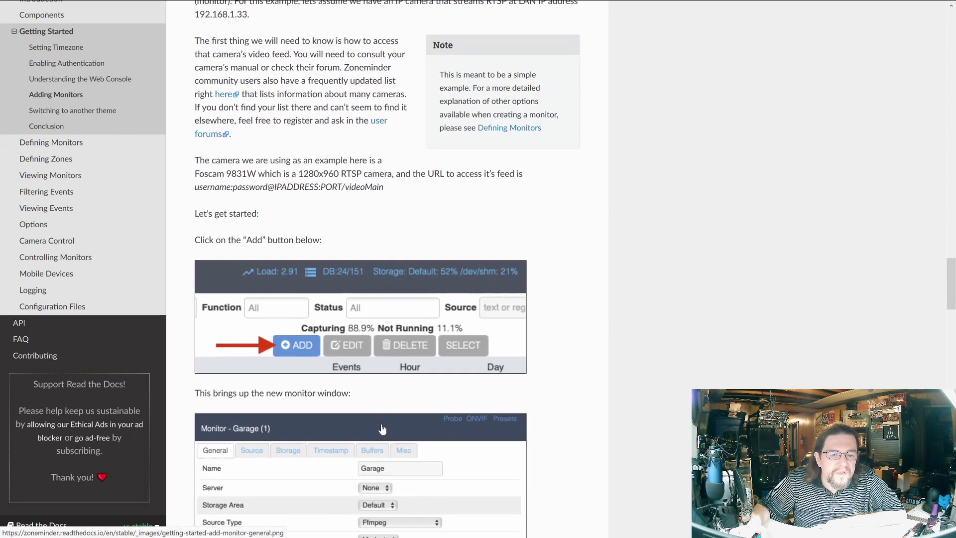
- Examine the guide's notes on General monitor settings and its example Source settings, and return to the ZoneMinder console
scroll(381, 426, "down", 10)
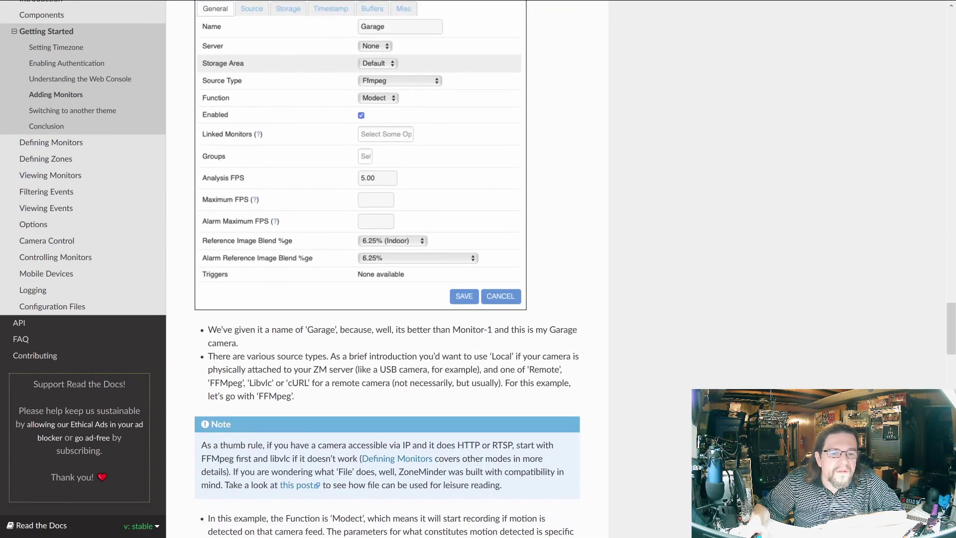
scroll(322, 375, "down", 6)
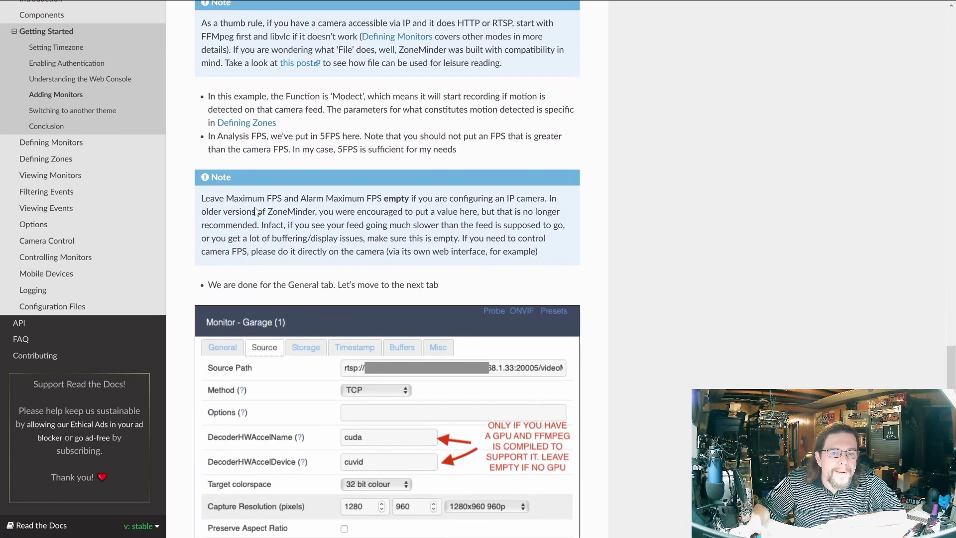
scroll(321, 271, "down", 3)
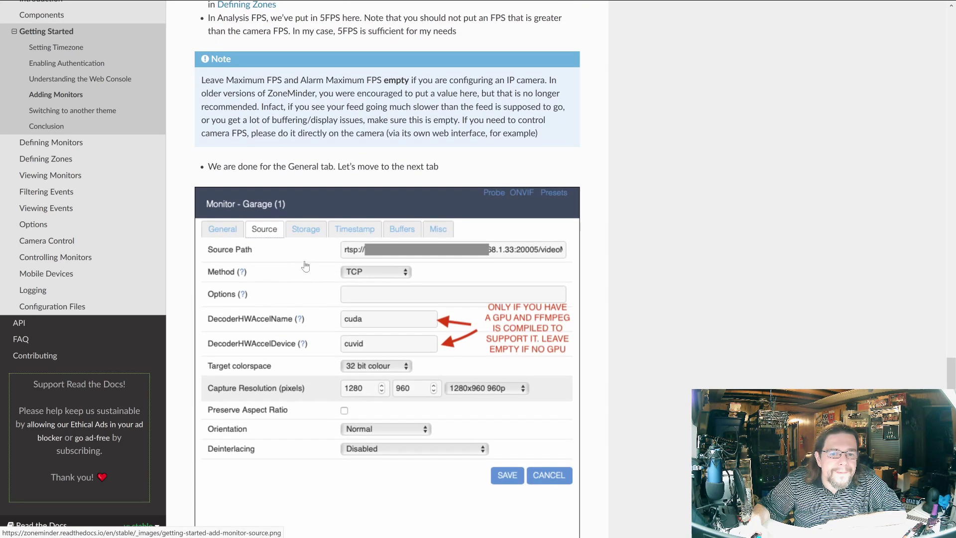
scroll(321, 269, "down", 1)
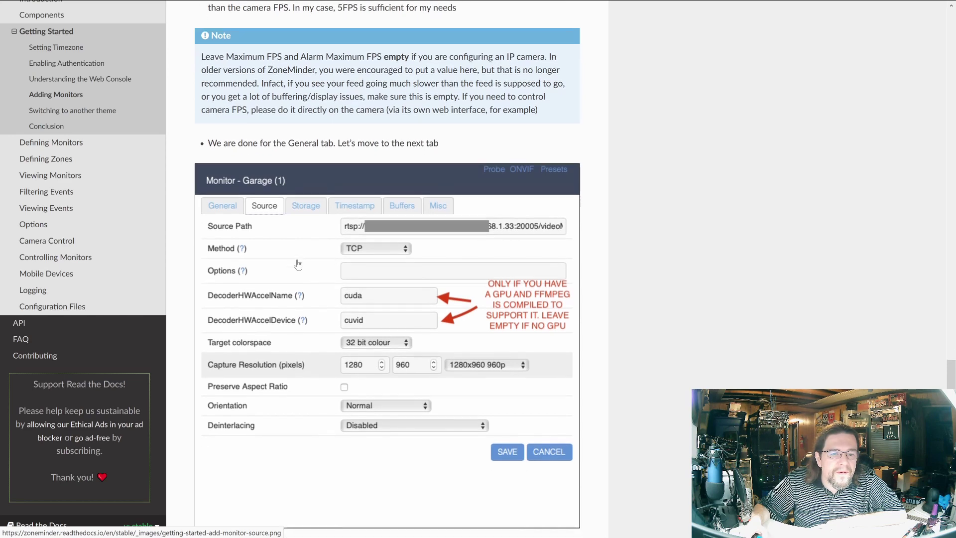
scroll(331, 245, "down", 4)
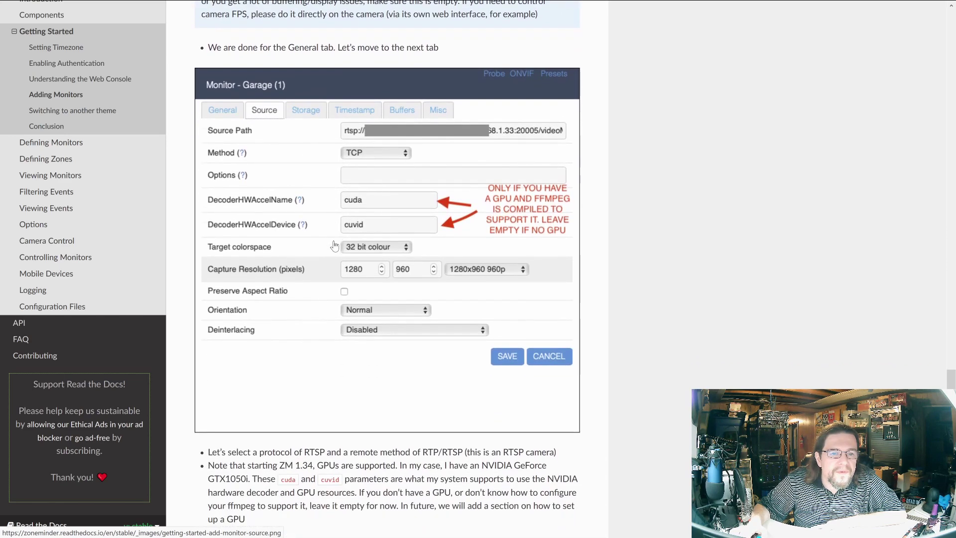
scroll(334, 246, "up", 5)
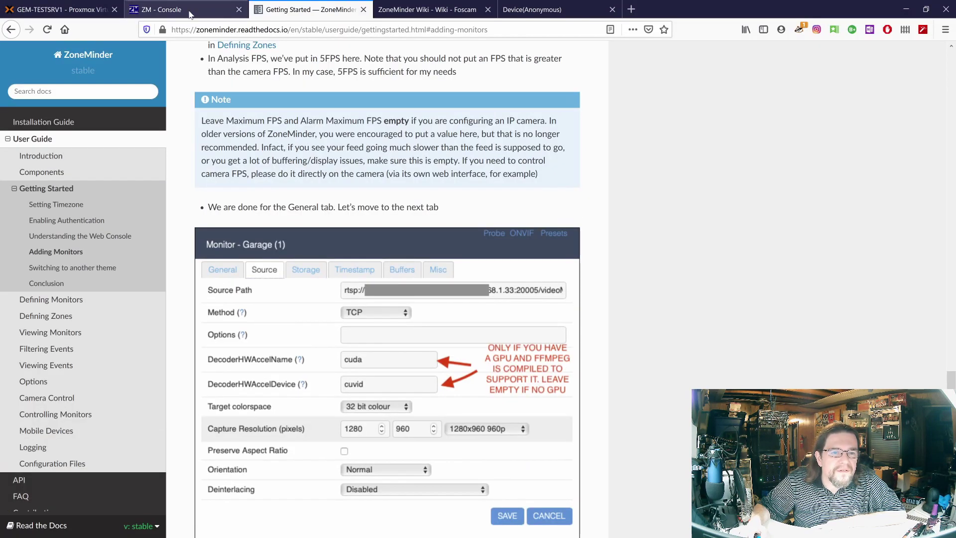
left_click(189, 12)
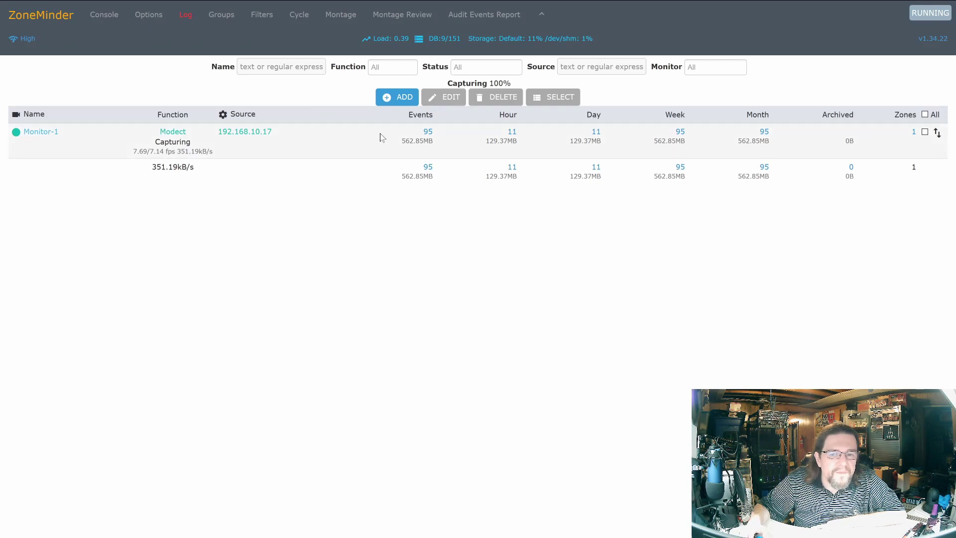
- Open Monitor-1 for editing, try RTSP as its source protocol, and cancel without saving
left_click(924, 133)
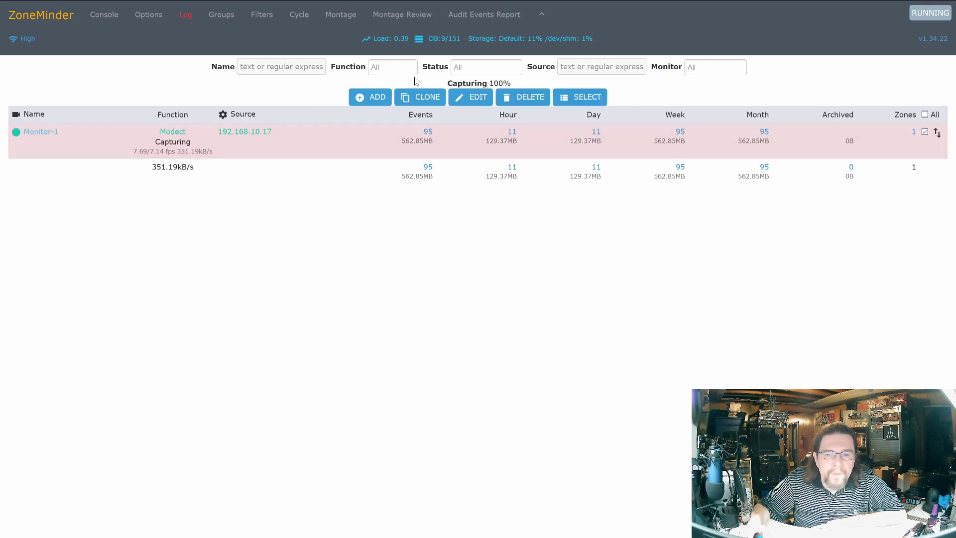
left_click(470, 100)
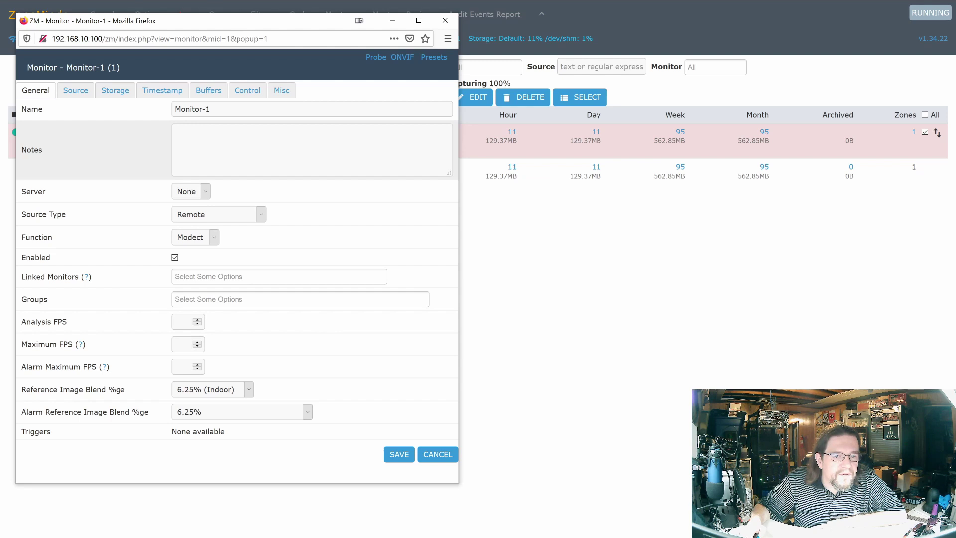
left_click(76, 89)
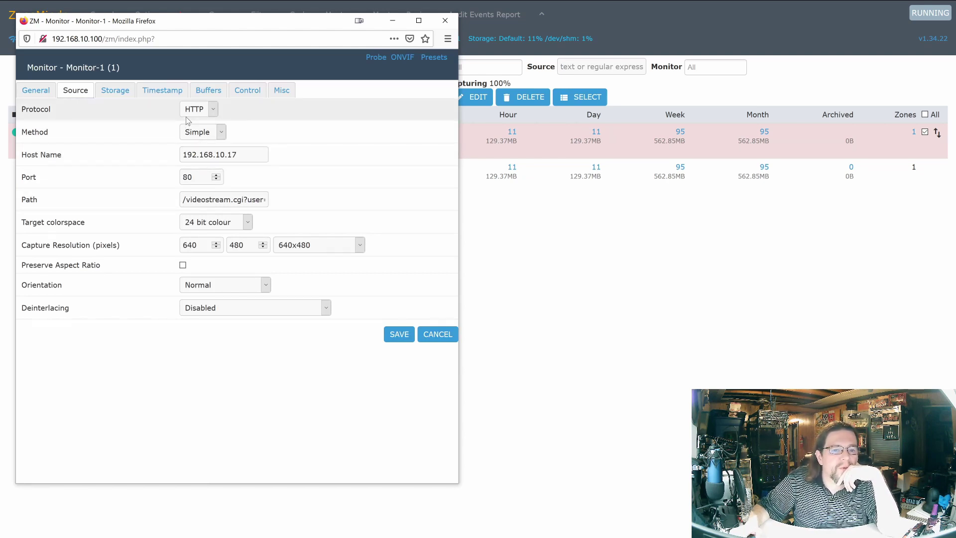
left_click(212, 110)
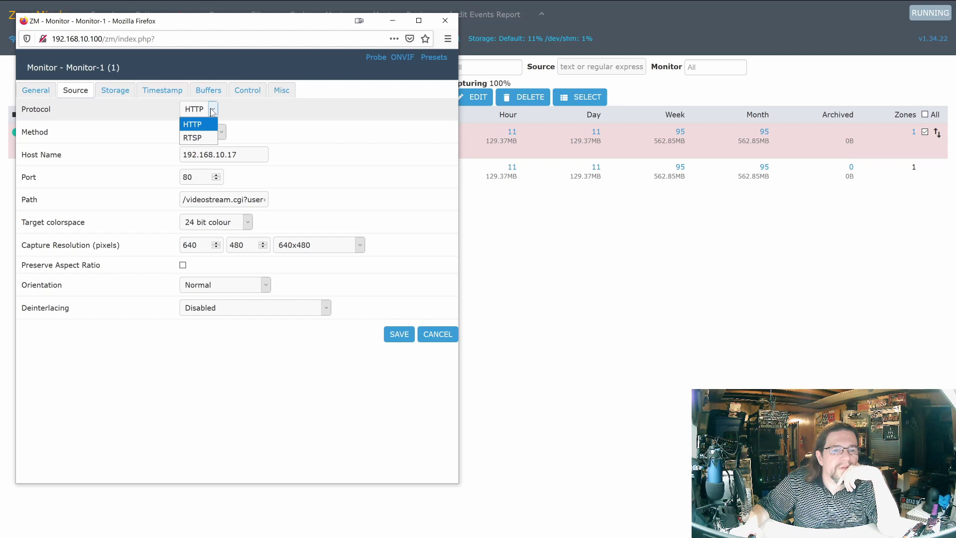
left_click(213, 137)
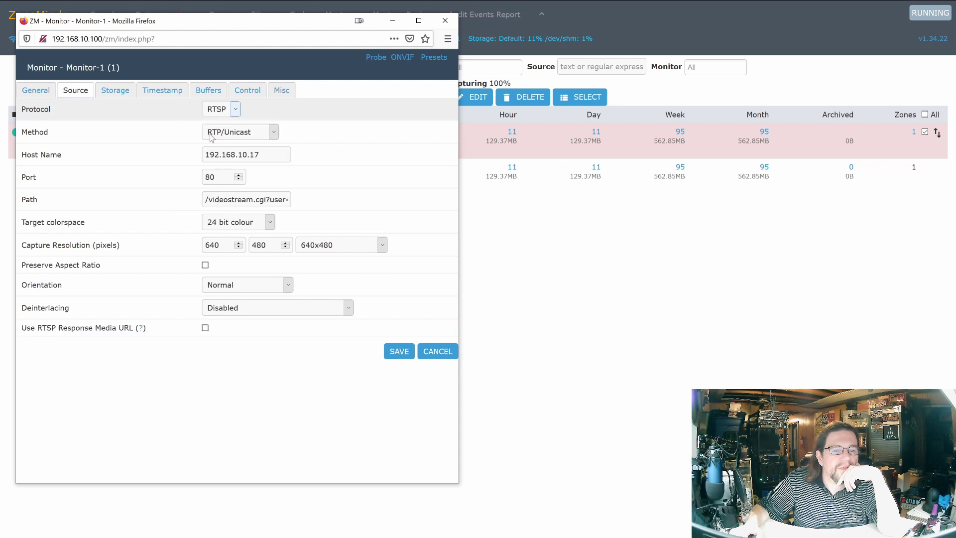
left_click(234, 111)
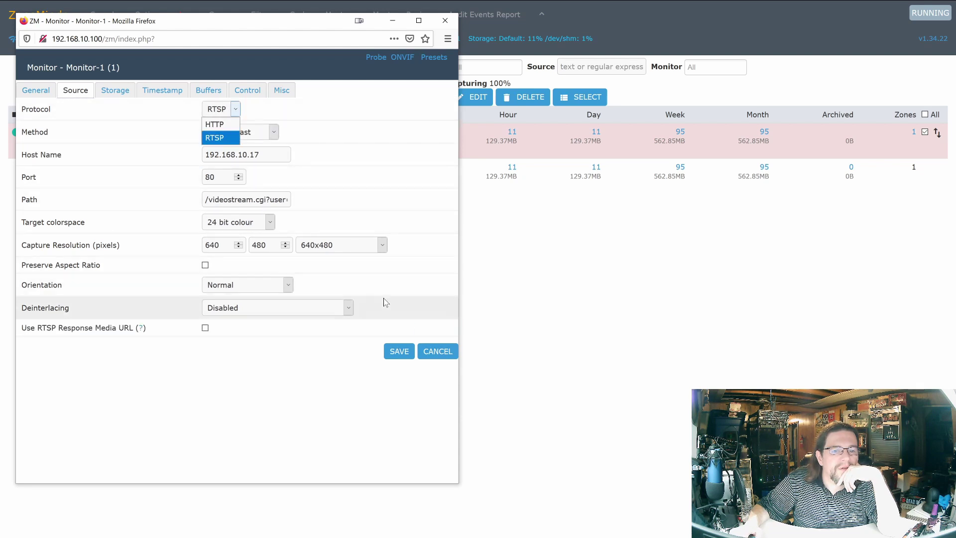
left_click(437, 352)
- Review the guide's example Source settings for a monitor and glance through the wiki's Foscam page
mouse_move(317, 4)
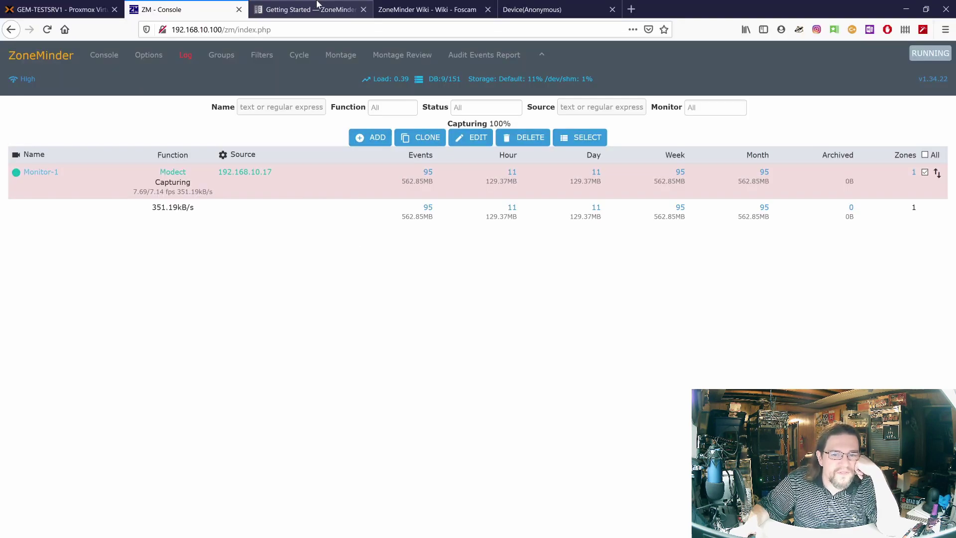
left_click(306, 11)
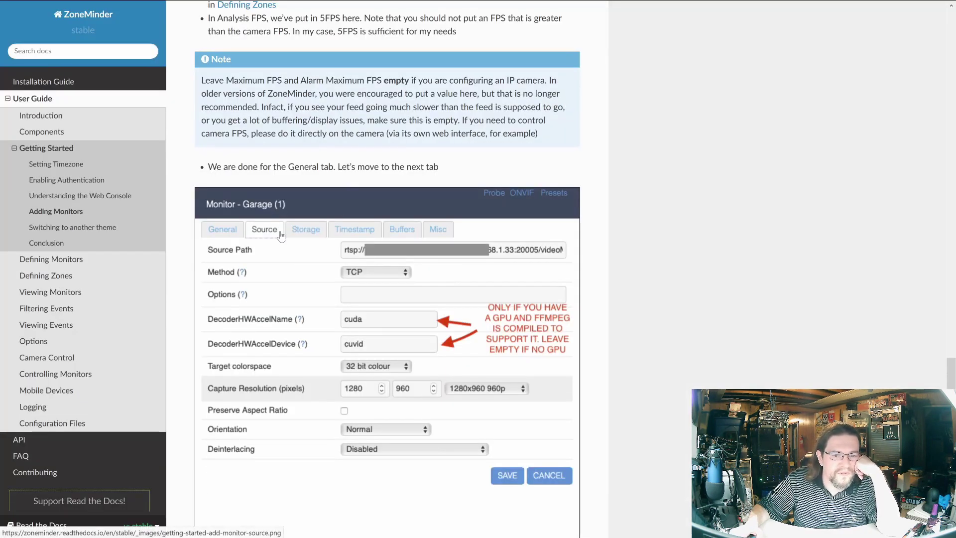
scroll(291, 256, "down", 2)
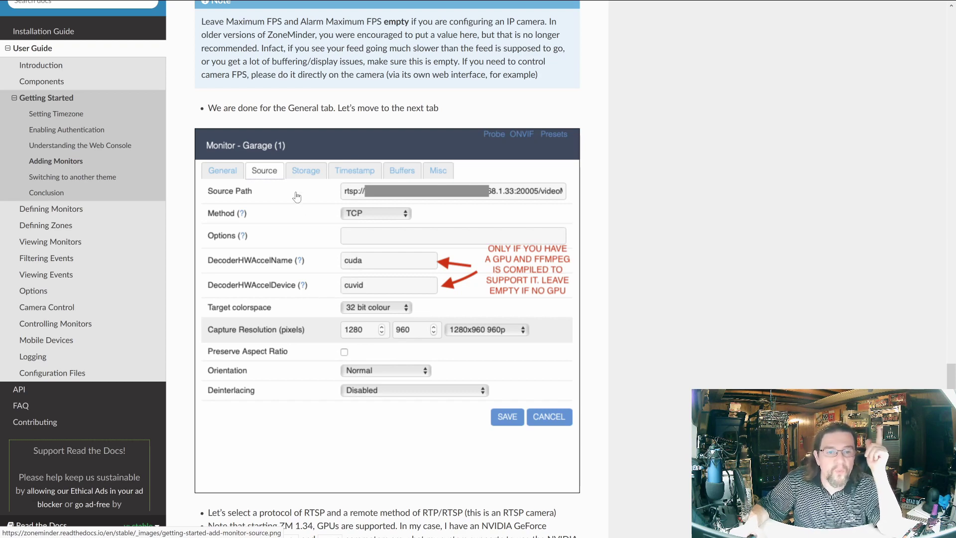
mouse_move(260, 4)
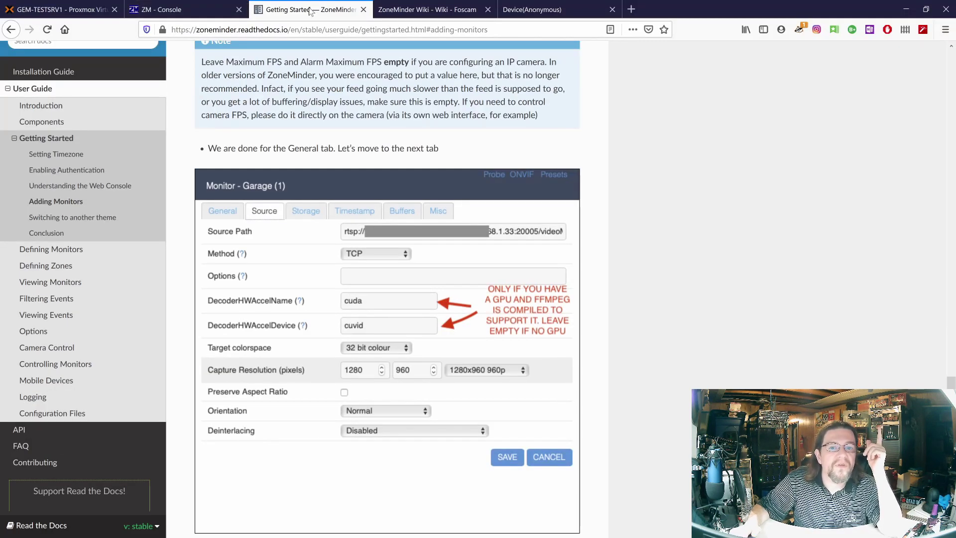
left_click(407, 11)
scroll(280, 116, "up", 10)
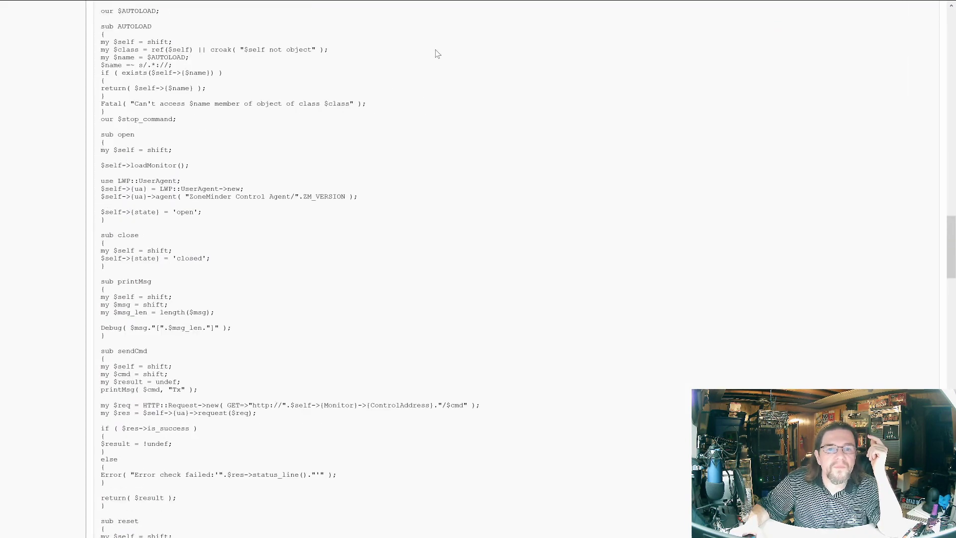
- Go back from the guide to the wiki's Debian page, opening the Main Documentation page's readthedocs link in a new tab on the way
left_click(291, 10)
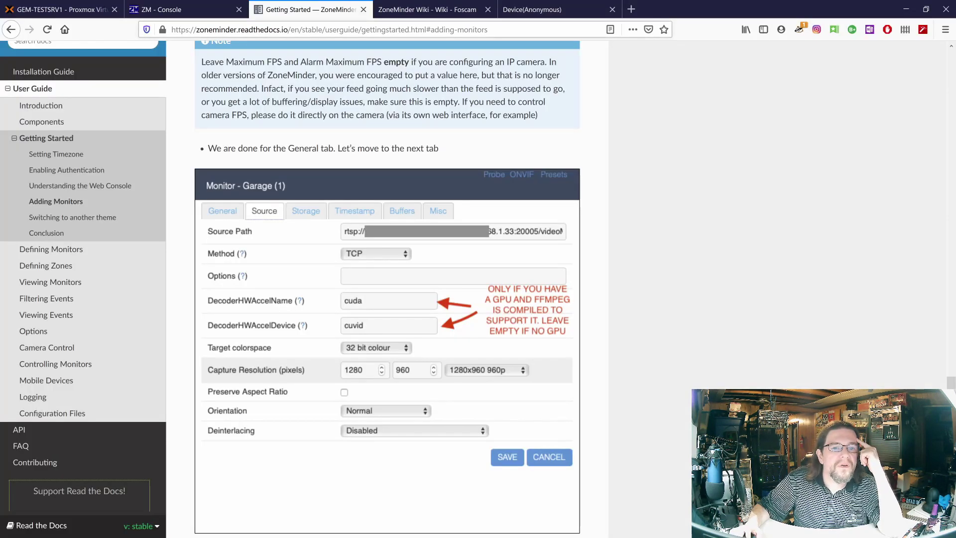
key("alt+Left")
key("alt+Left")
key("alt+Left")
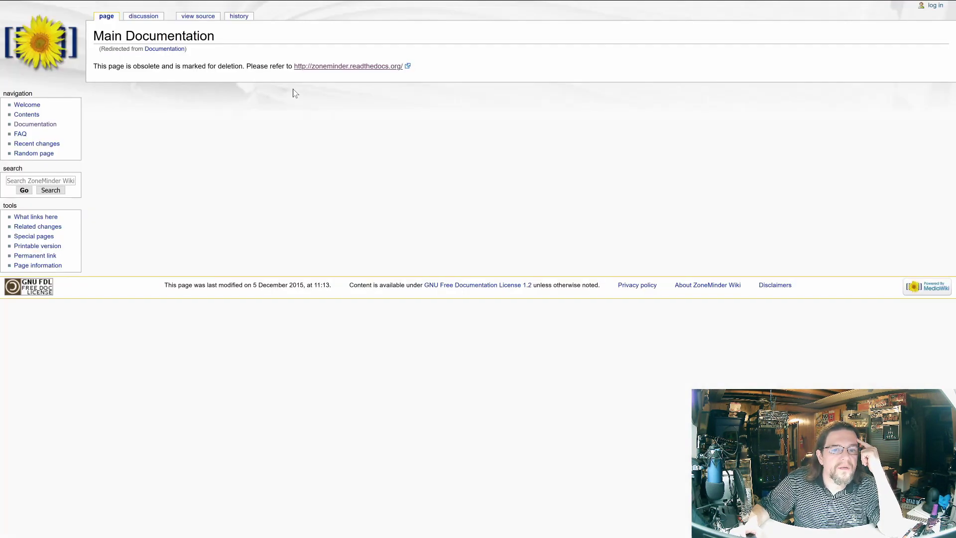
right_click(319, 73)
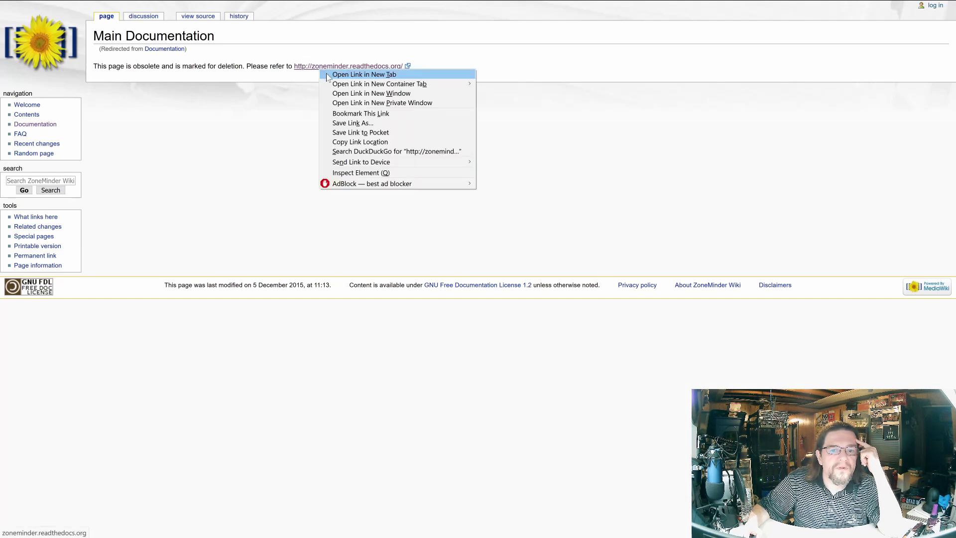
left_click(335, 75)
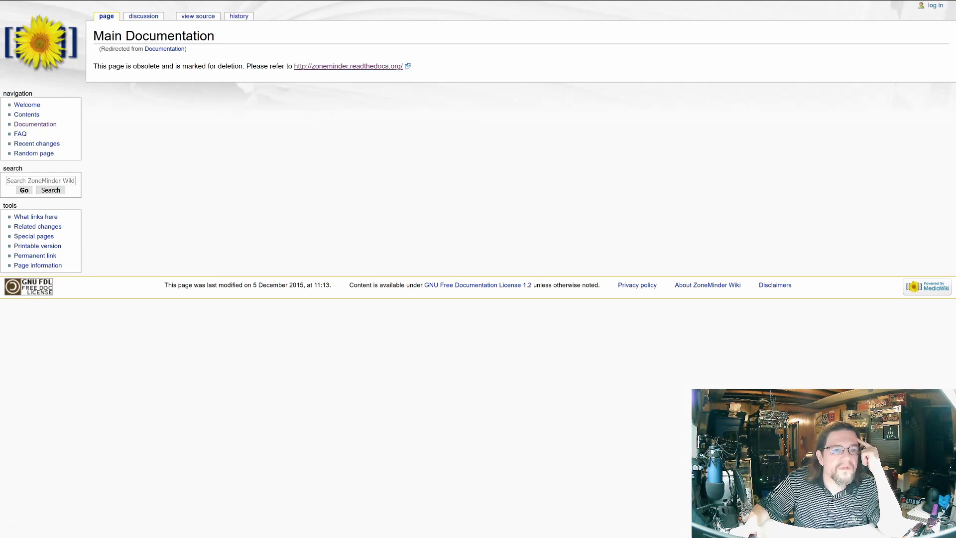
key("alt+Left")
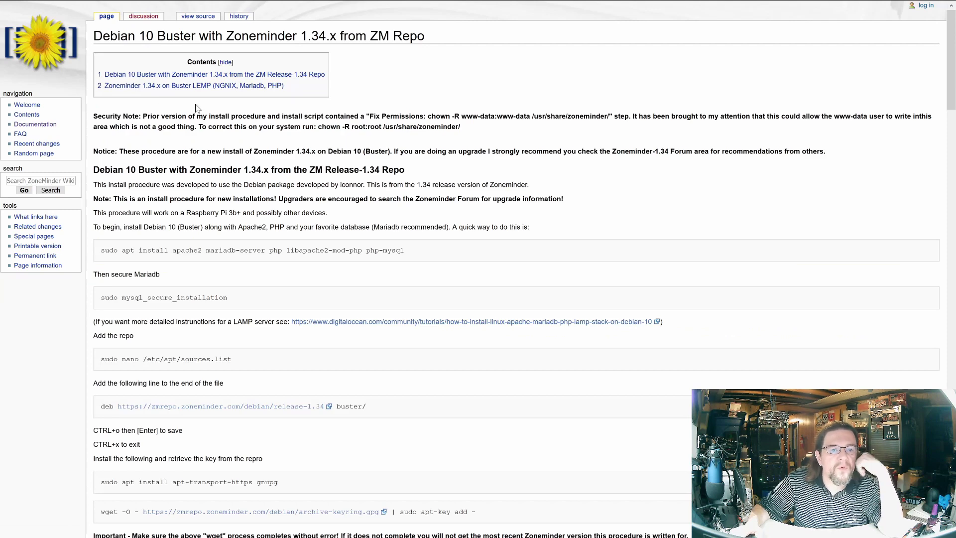
key("alt+Left")
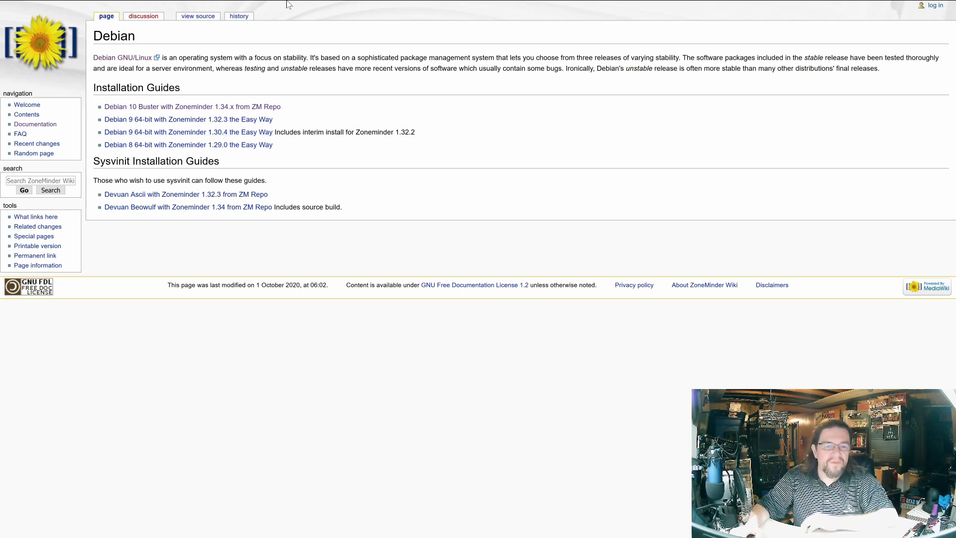
- Open the User Guide in the ZoneMinder documentation and go to its Options - Storage page
mouse_move(288, 6)
left_click(426, 12)
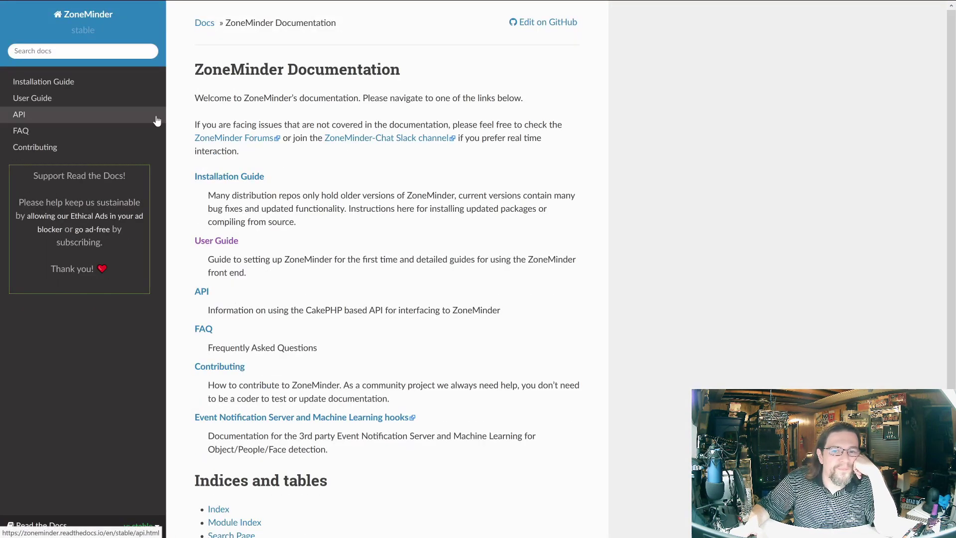
scroll(35, 126, "down", 3)
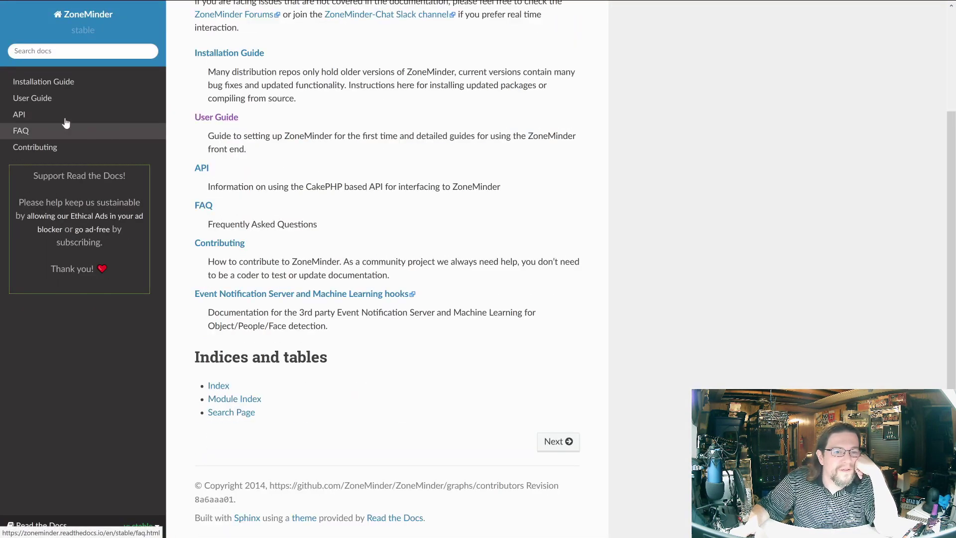
left_click(43, 99)
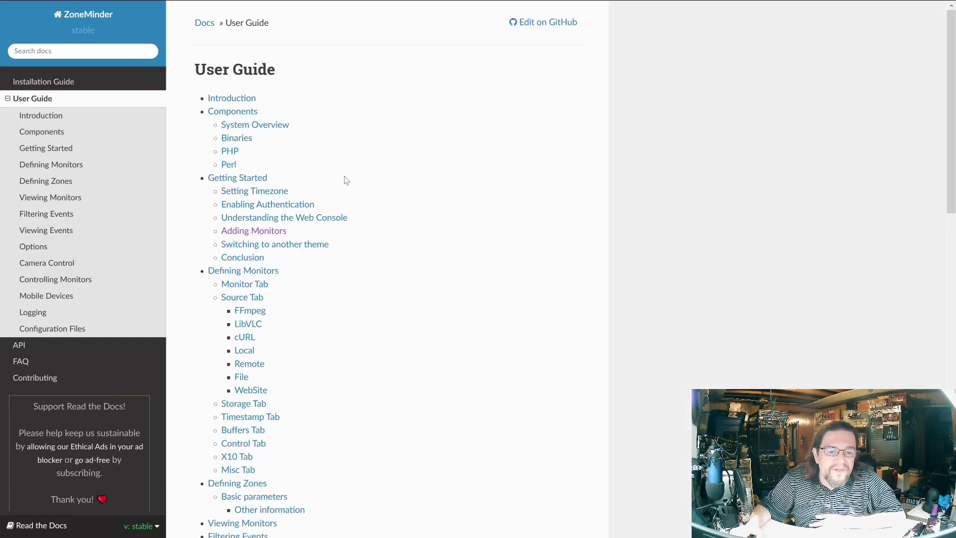
scroll(379, 215, "down", 5)
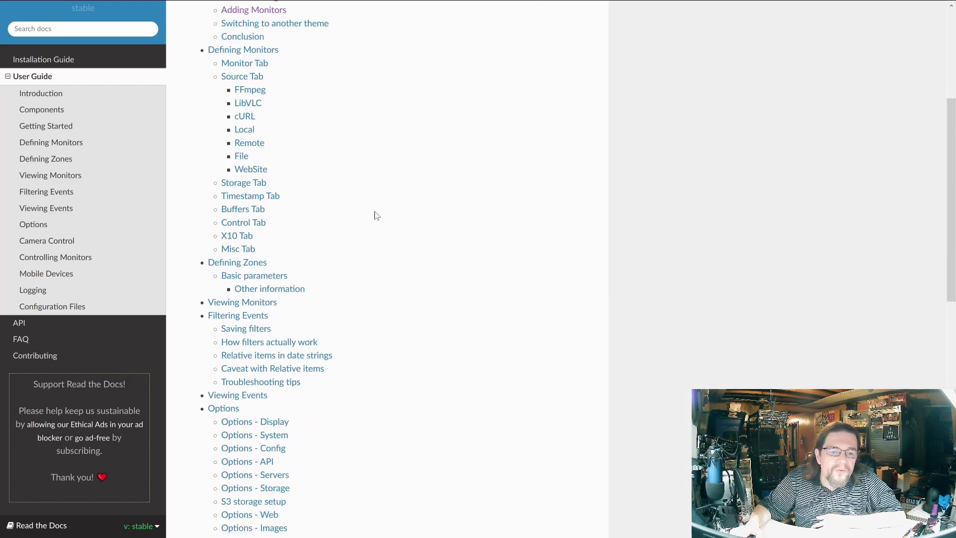
scroll(377, 215, "down", 3)
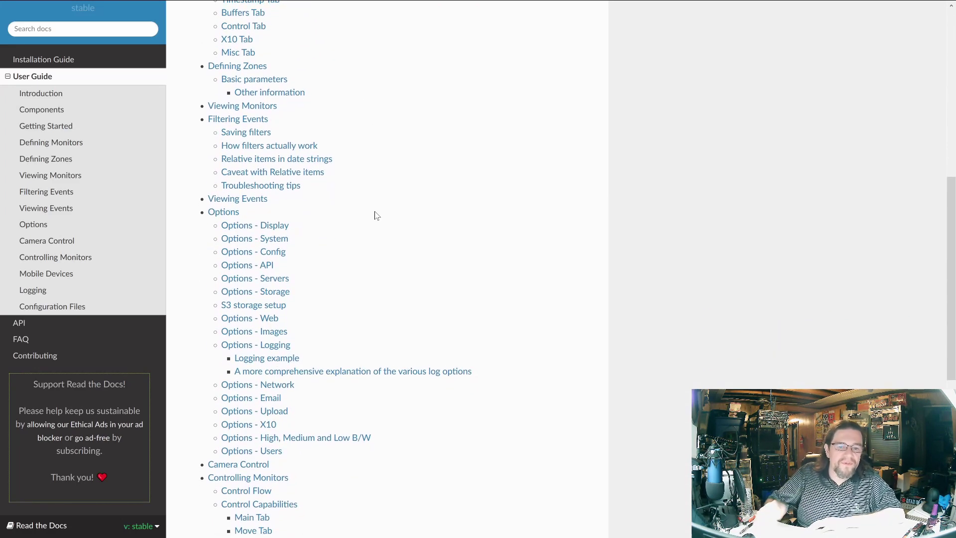
left_click(282, 292)
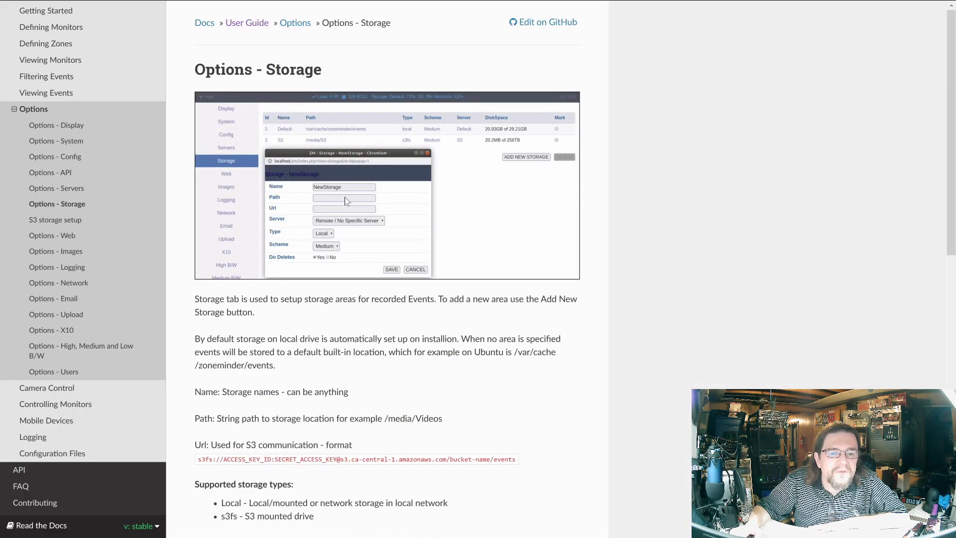
- Examine the storage area settings, supported storage types and S3 storage setup instructions on the Options - Storage page
scroll(225, 234, "down", 3)
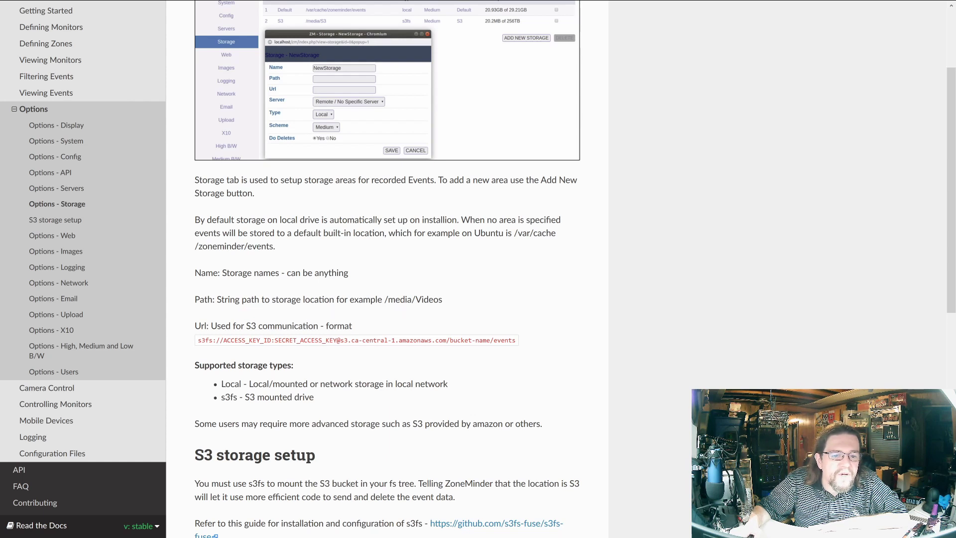
scroll(232, 256, "down", 2)
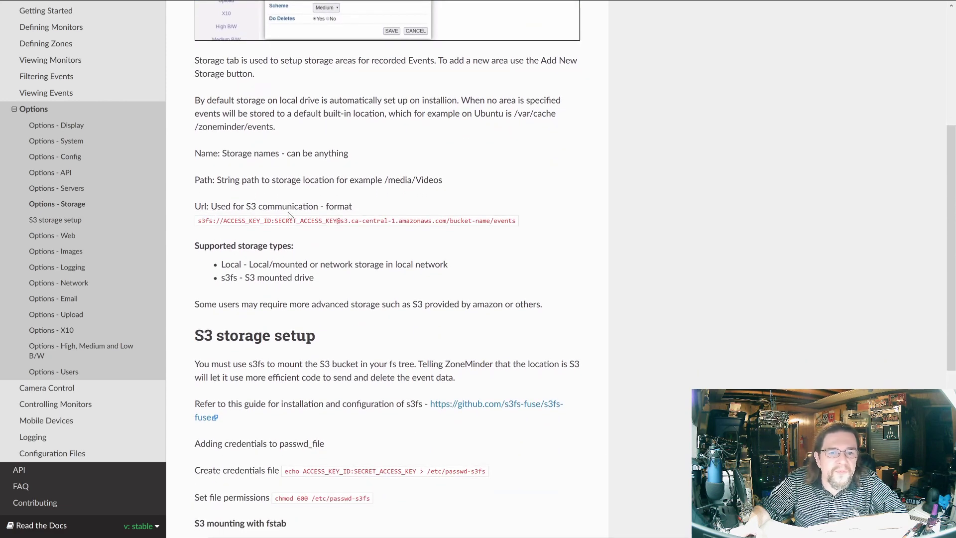
scroll(290, 215, "up", 1)
scroll(335, 56, "up", 1)
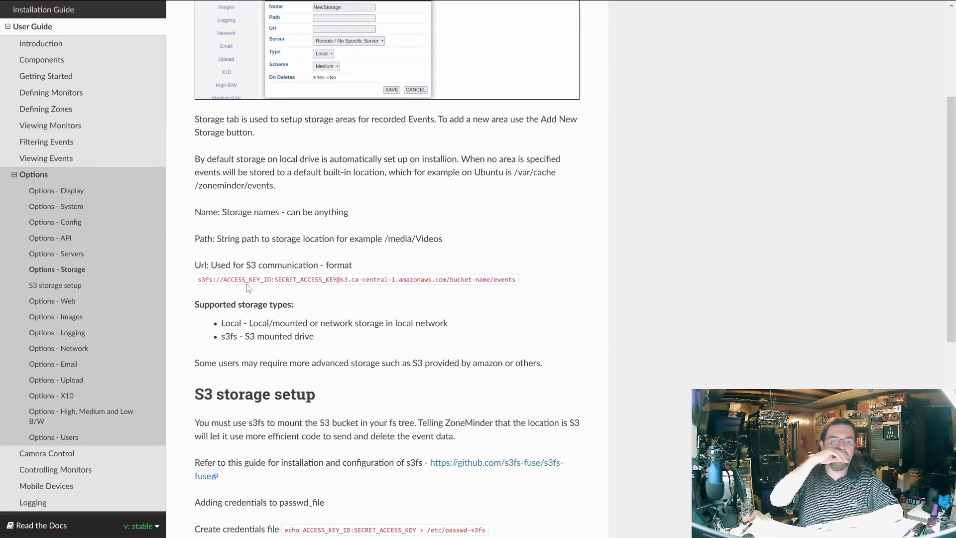
scroll(248, 287, "down", 5)
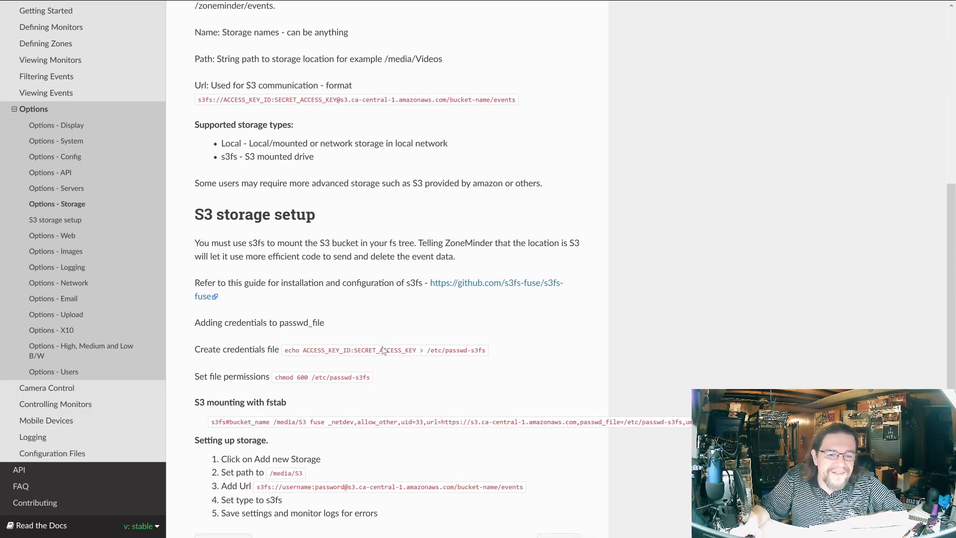
scroll(382, 348, "down", 2)
scroll(382, 349, "down", 2)
scroll(381, 307, "up", 3)
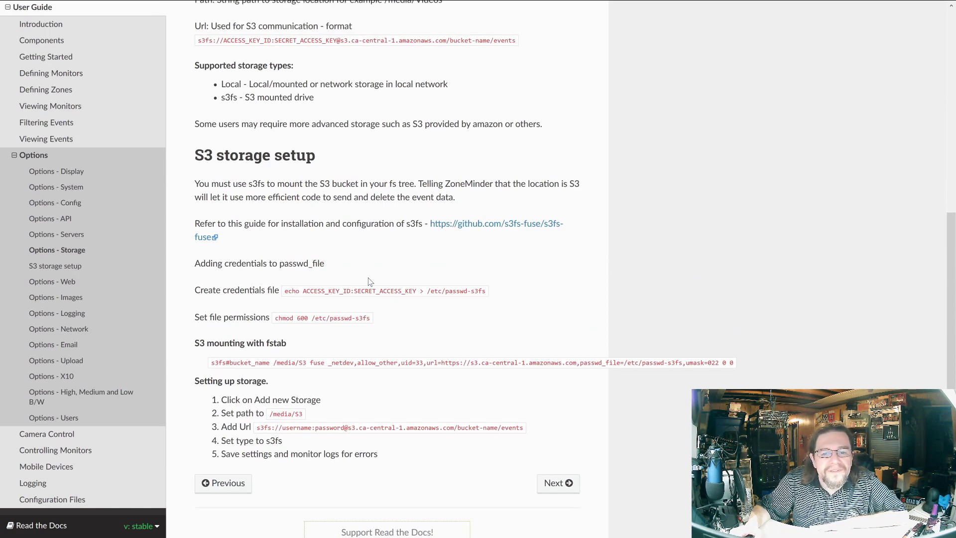
scroll(390, 305, "down", 2)
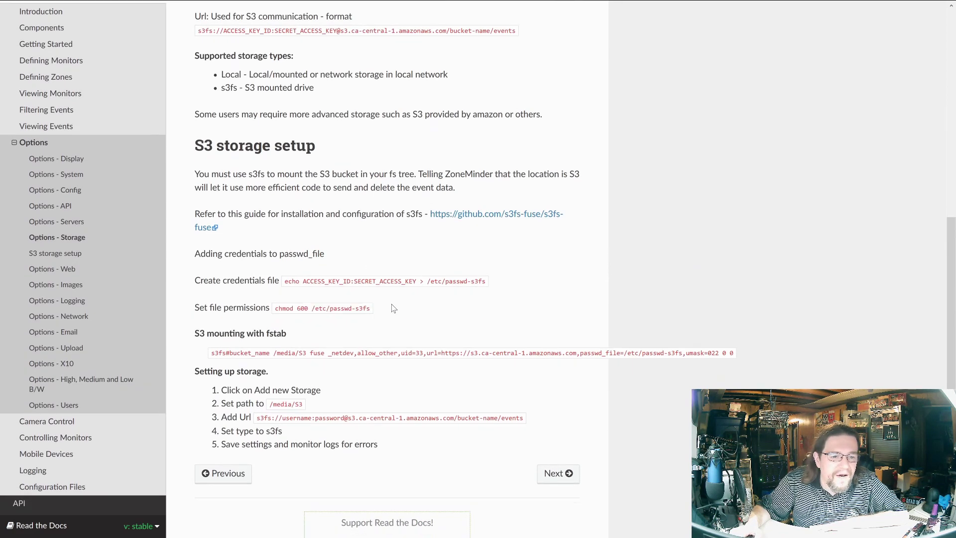
scroll(353, 296, "down", 1)
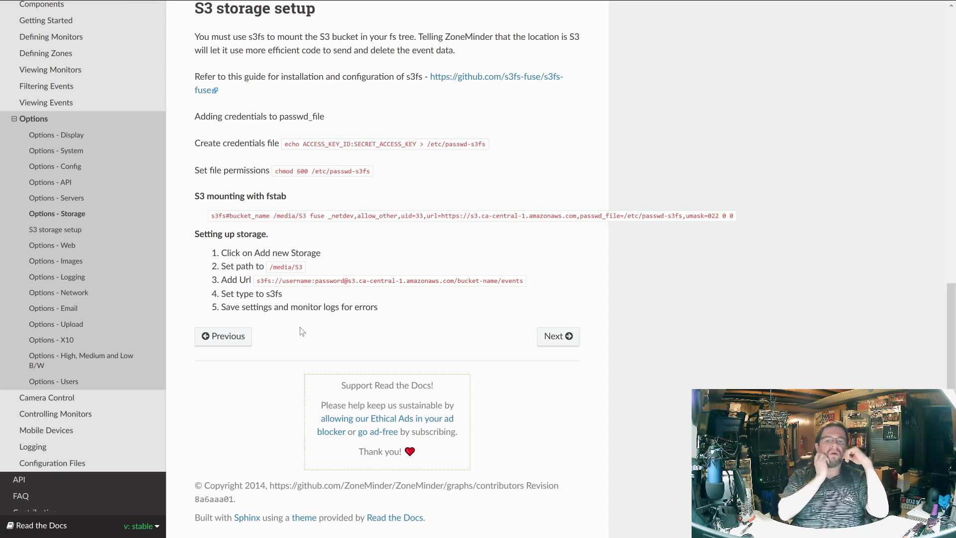
- Search the web for "blue iris", open the official Blue Iris Software website, and look through its feature overview
mouse_move(305, 3)
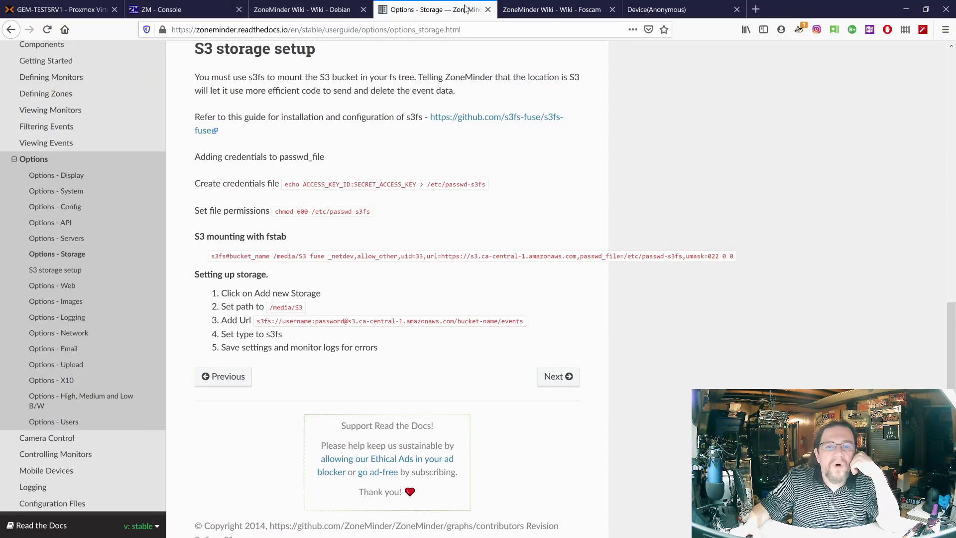
left_click(673, 11)
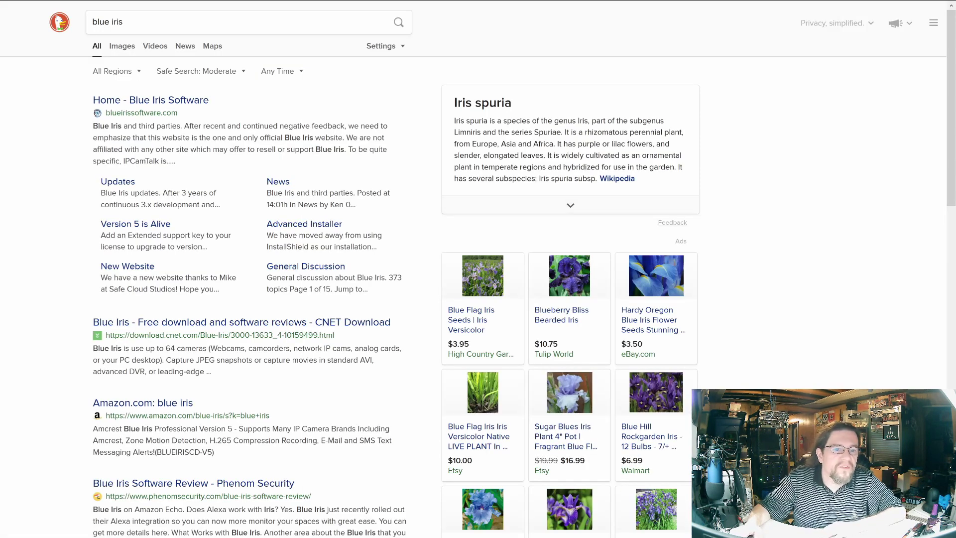
left_click(176, 102)
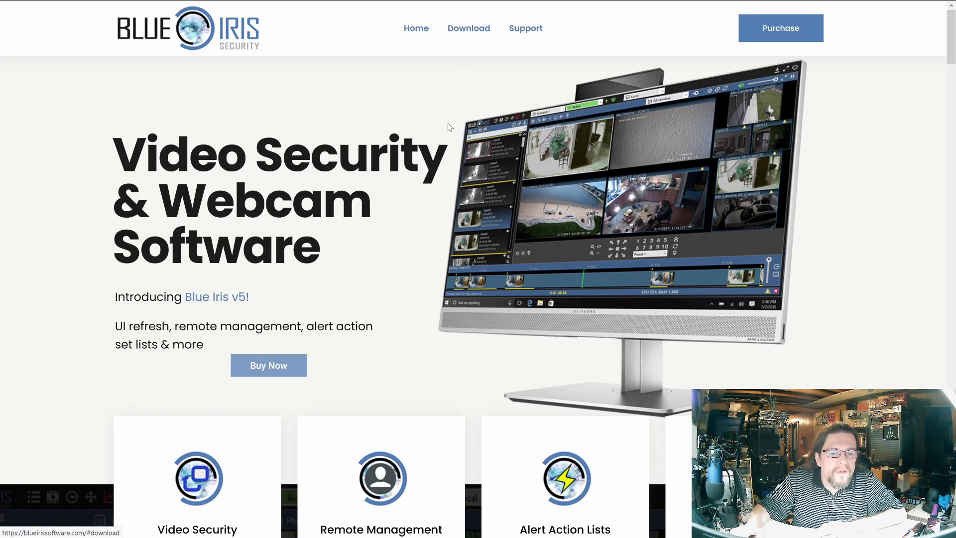
scroll(338, 213, "down", 7)
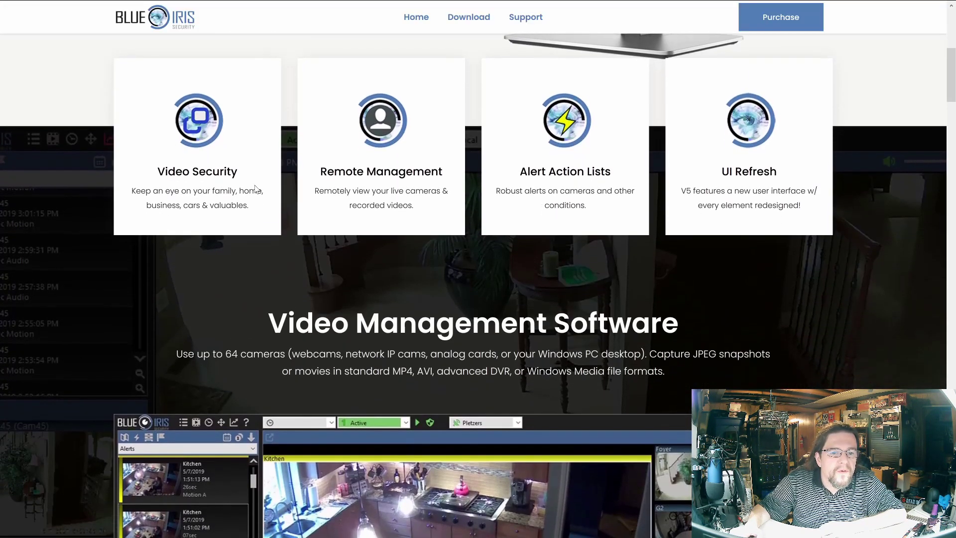
scroll(336, 161, "down", 10)
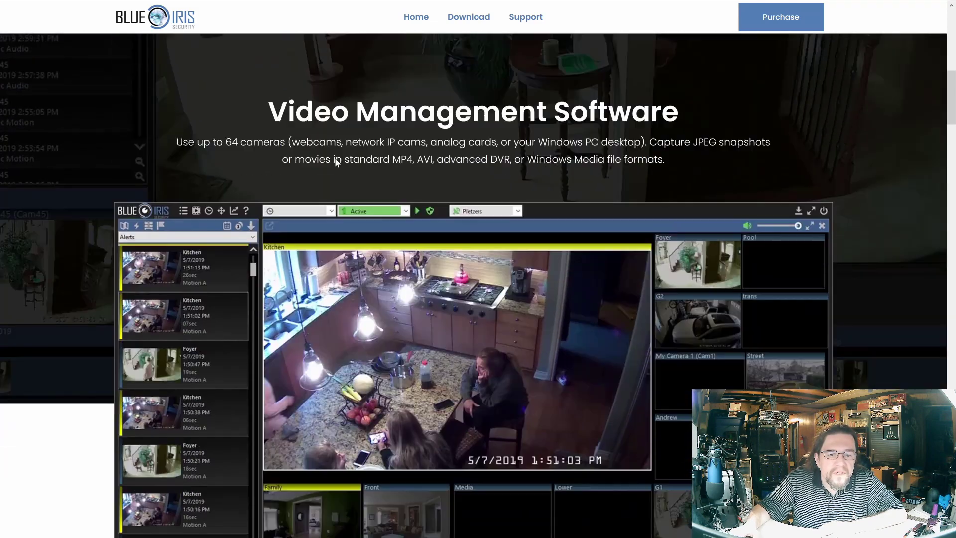
- Look through the Purchase a License section of the Blue Iris homepage, including the full and LE versions
scroll(335, 162, "down", 4)
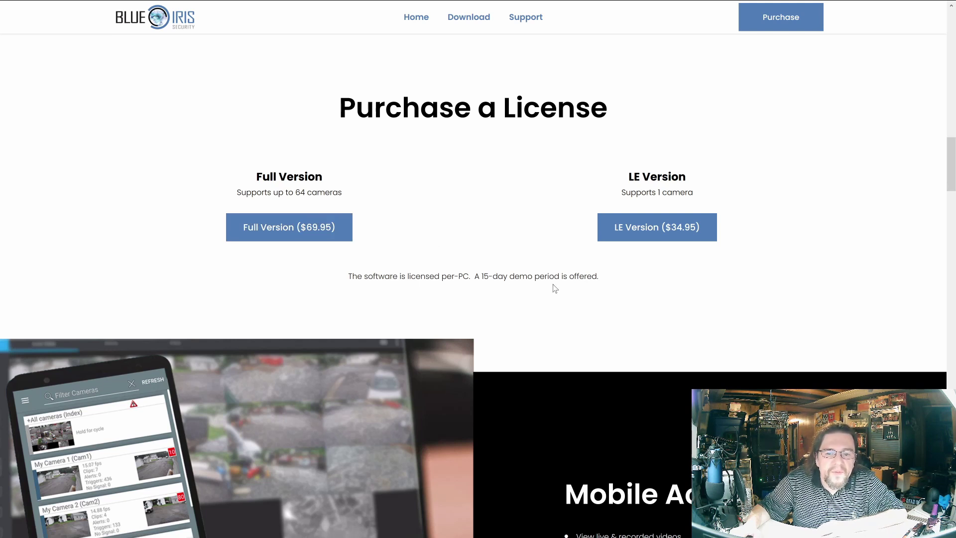
scroll(473, 273, "down", 1)
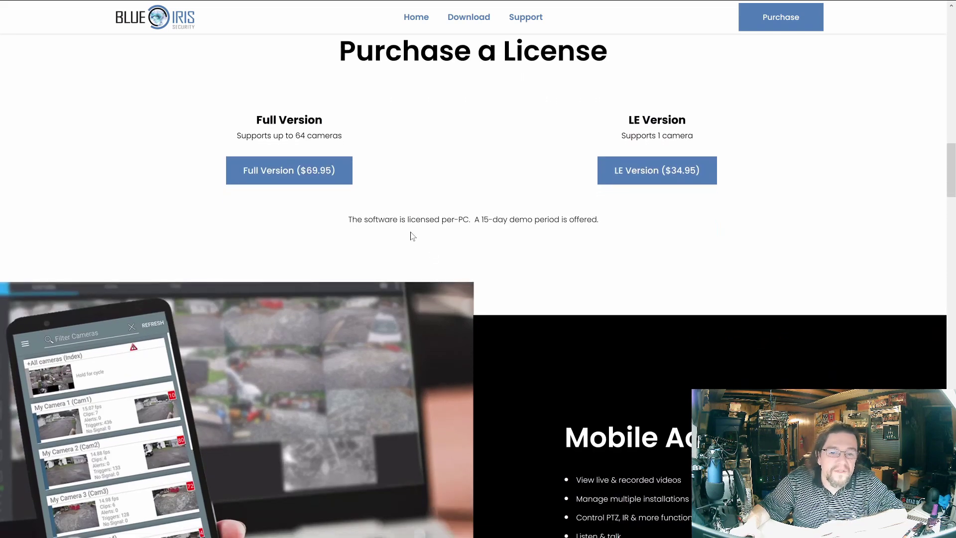
scroll(412, 235, "down", 1)
scroll(412, 235, "up", 4)
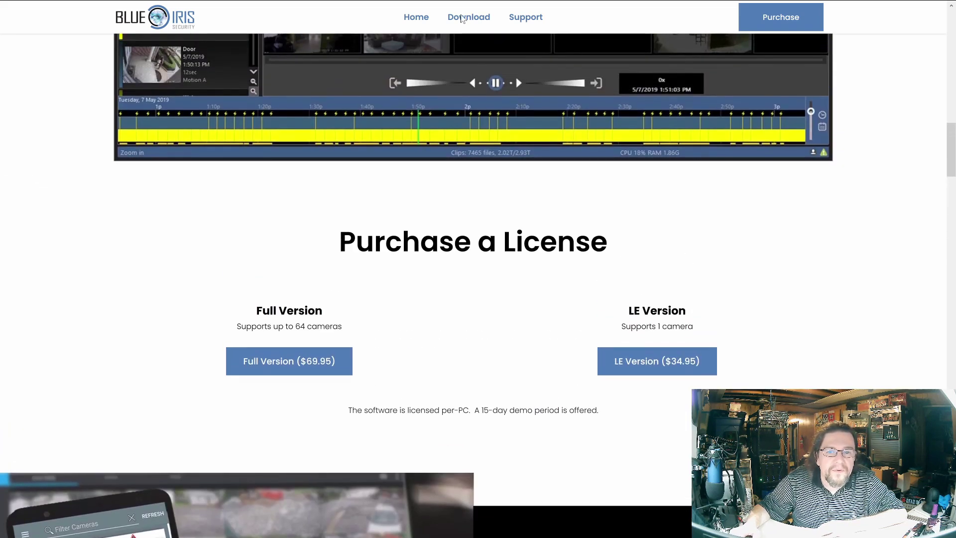
- Go to the Download & Buy section of the Blue Iris site and download the V5 installer, blueiris.exe
left_click(461, 19)
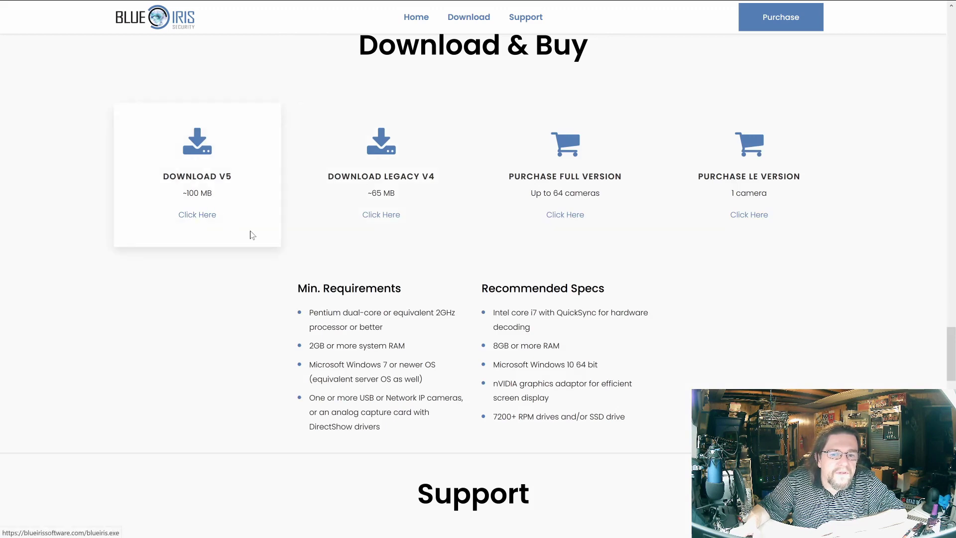
scroll(258, 260, "down", 4)
scroll(258, 260, "up", 7)
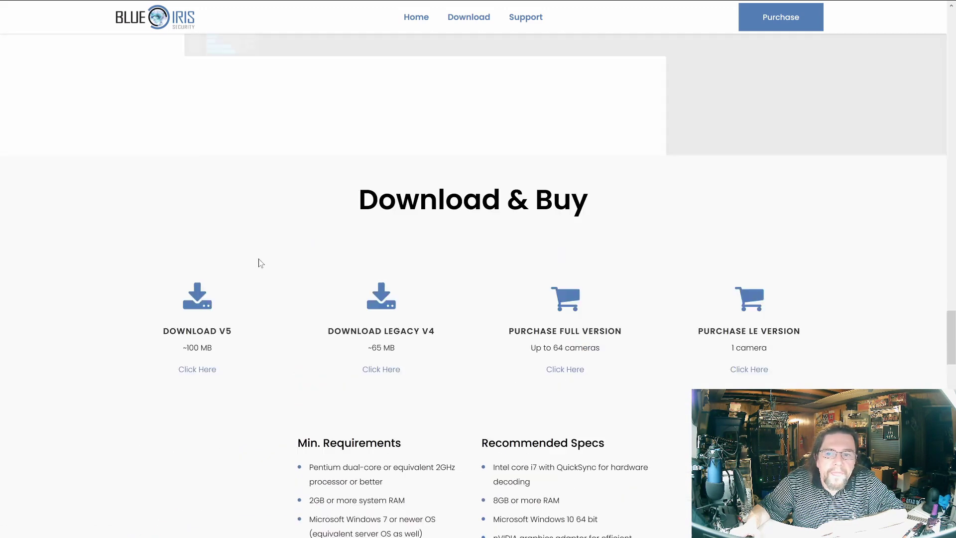
scroll(277, 244, "up", 5)
scroll(309, 209, "down", 4)
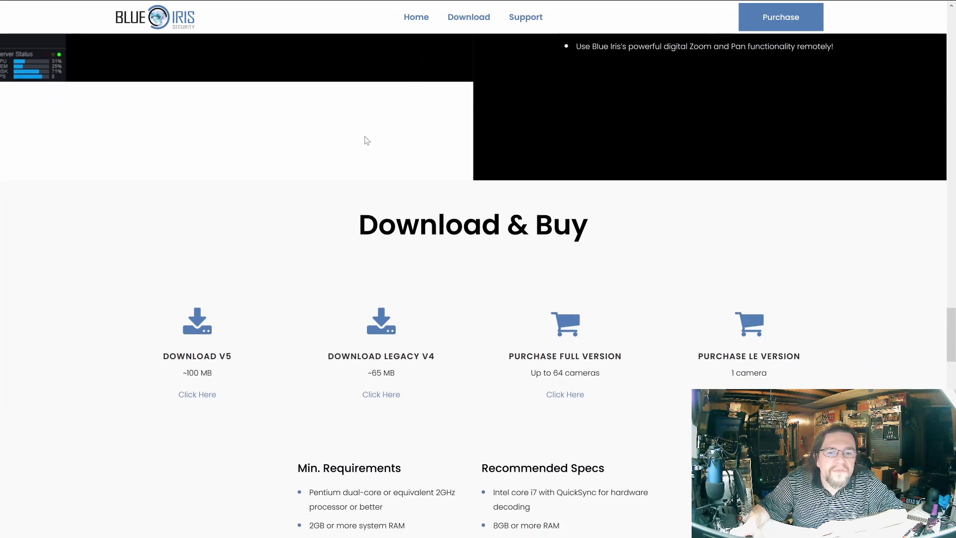
scroll(359, 160, "down", 4)
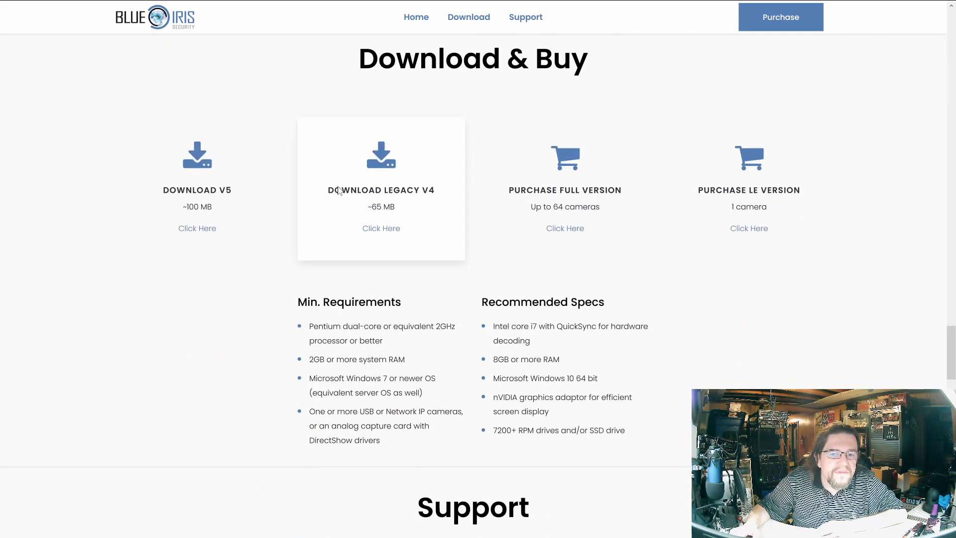
left_click(199, 216)
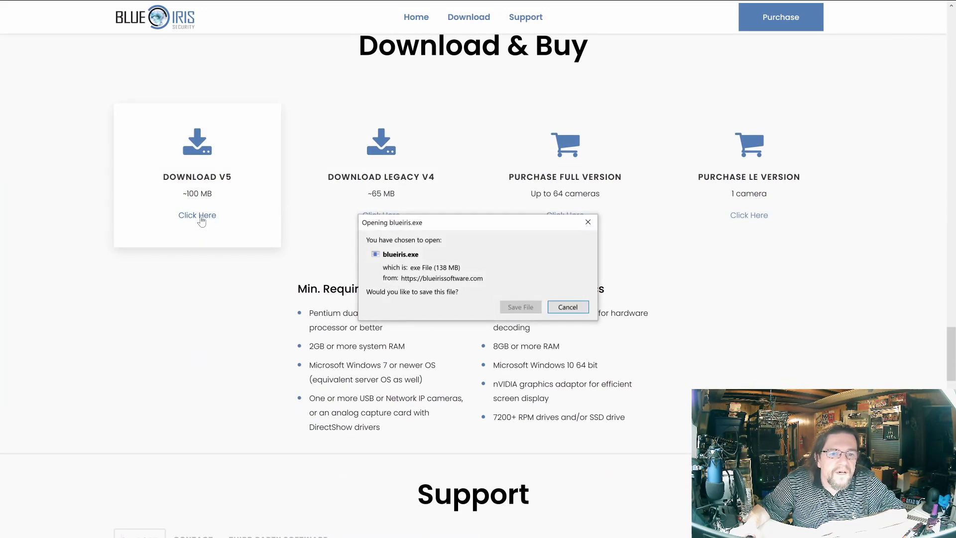
key("Return")
- Examine the Blue Iris support plans and maintenance options, and return to the Download & Buy section
scroll(295, 238, "down", 1)
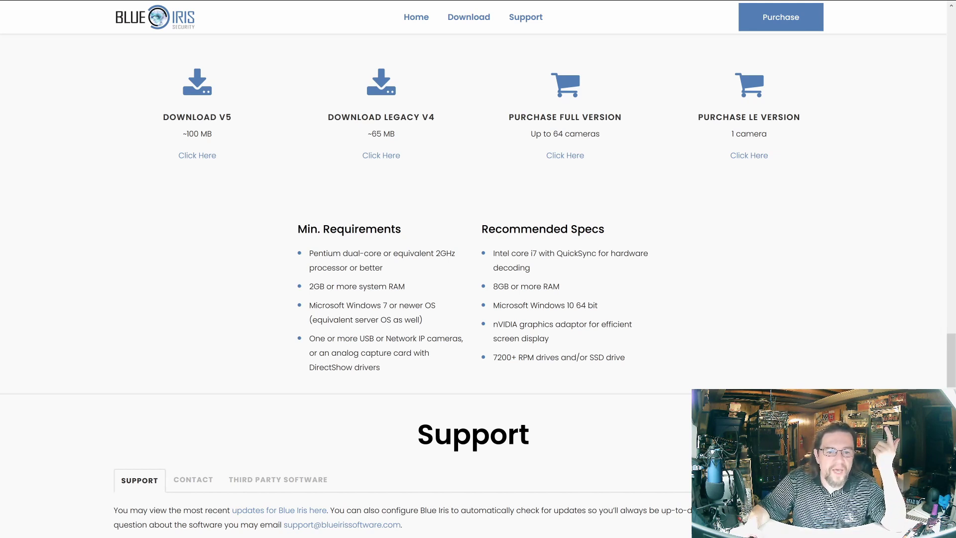
scroll(408, 376, "down", 4)
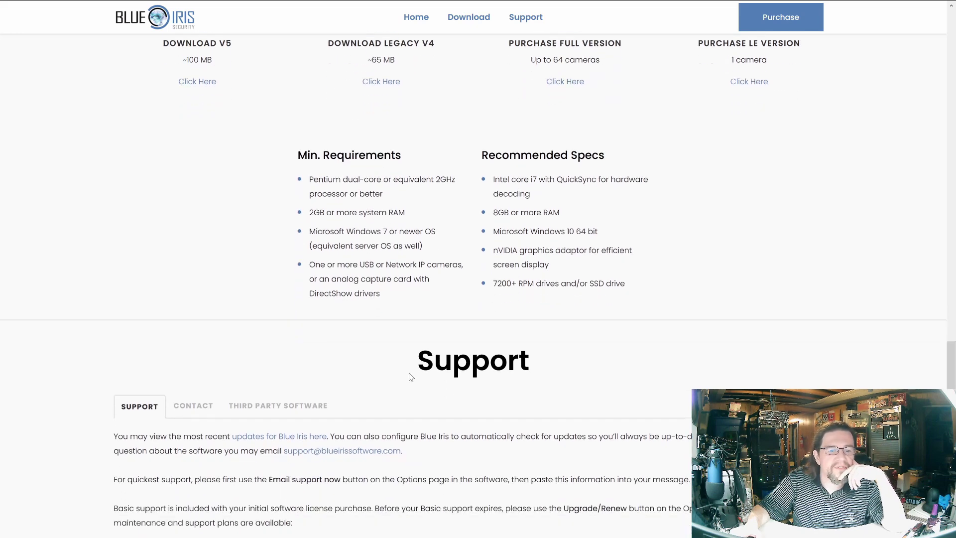
scroll(411, 377, "down", 6)
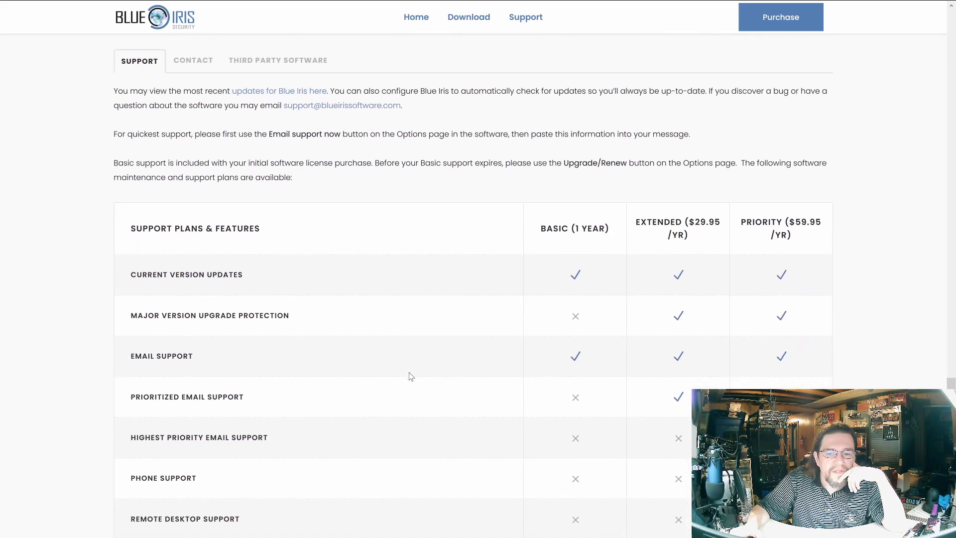
scroll(411, 377, "down", 2)
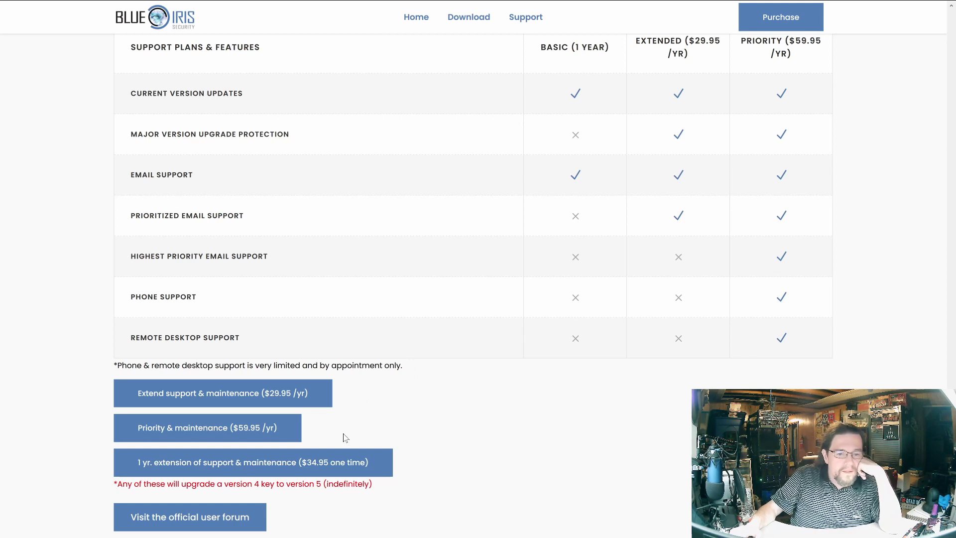
scroll(379, 475, "down", 1)
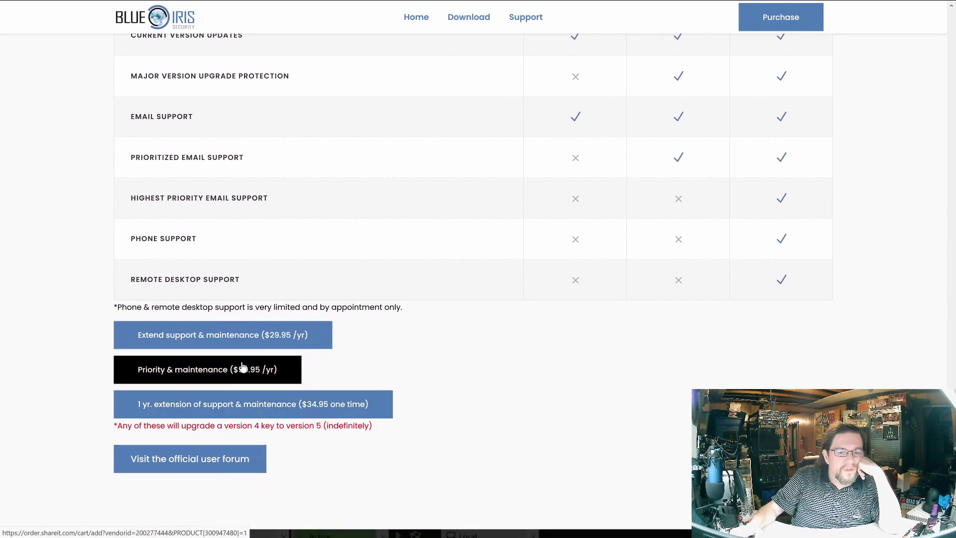
scroll(343, 448, "down", 2)
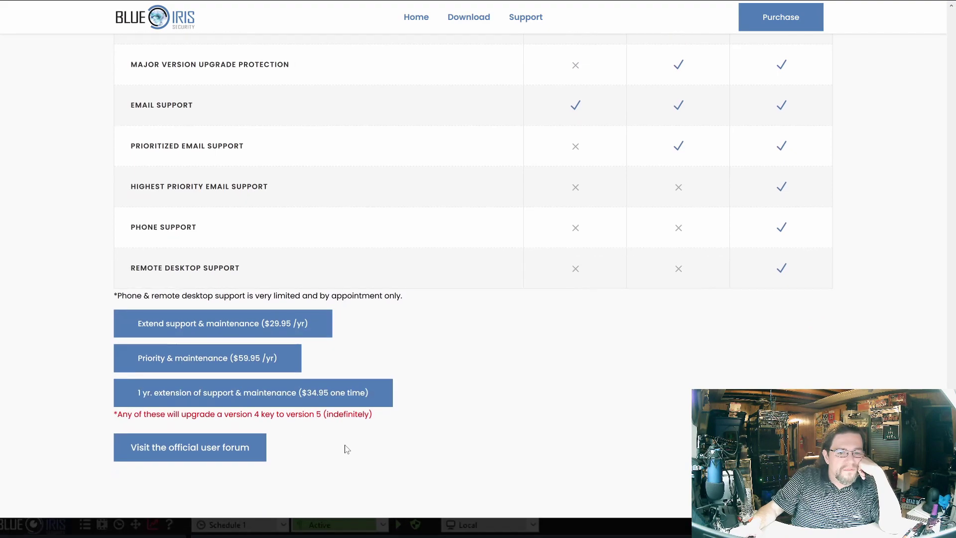
scroll(513, 346, "down", 4)
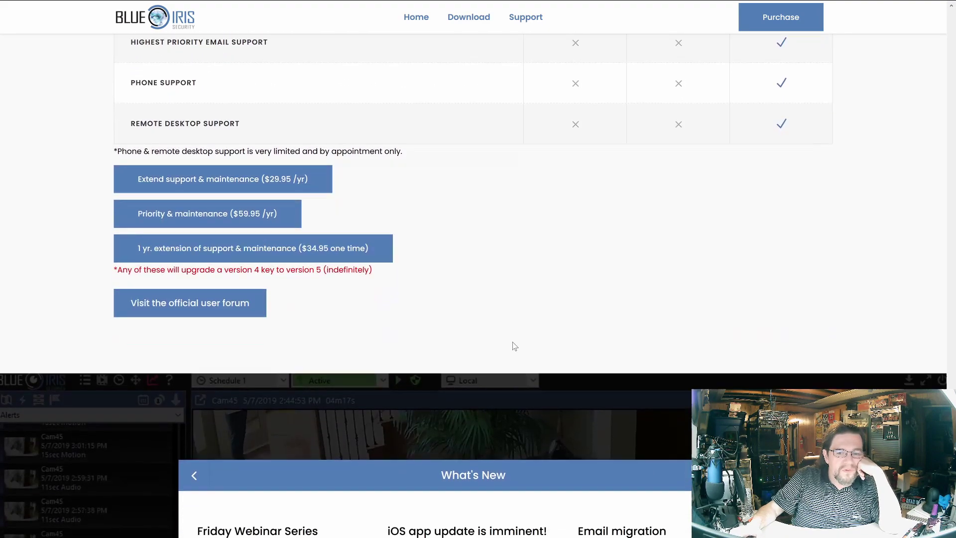
scroll(512, 344, "up", 20)
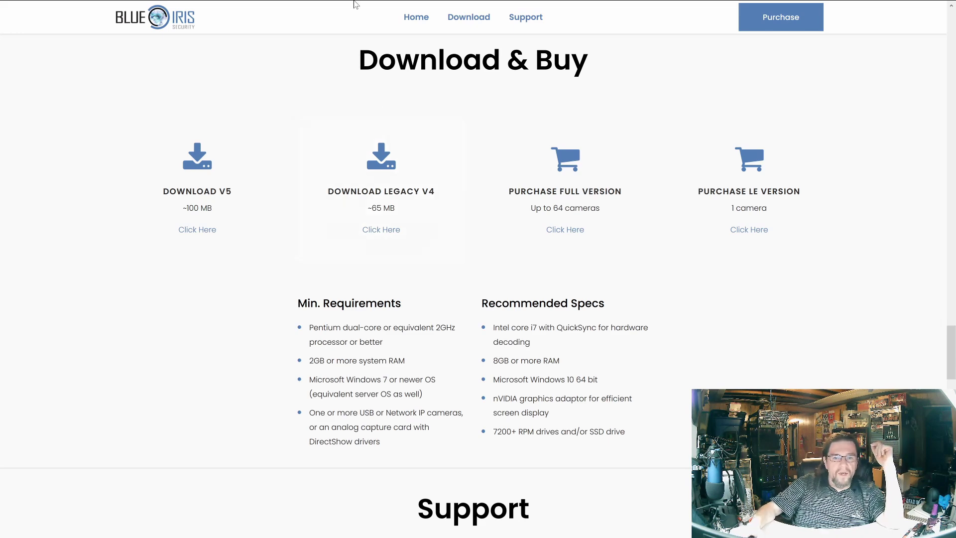
- Switch to the Foscam camera's web page, tilt the camera down, pan it left and tilt it up slightly
mouse_move(352, 1)
left_click(637, 9)
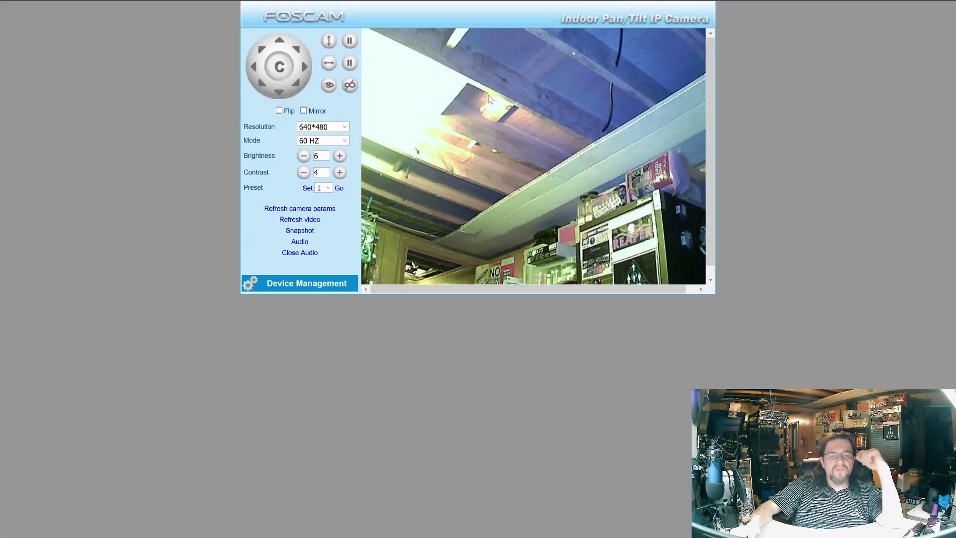
left_click(281, 98)
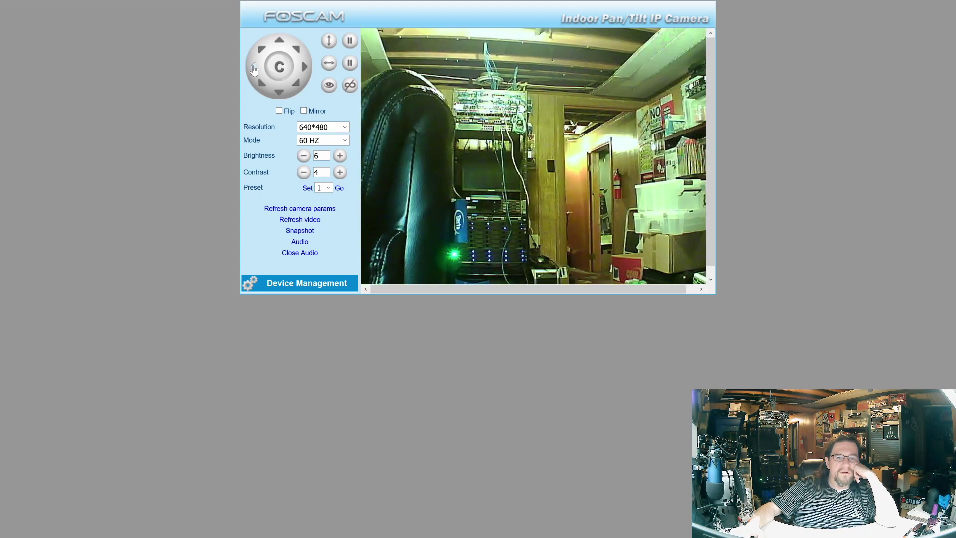
left_click(253, 70)
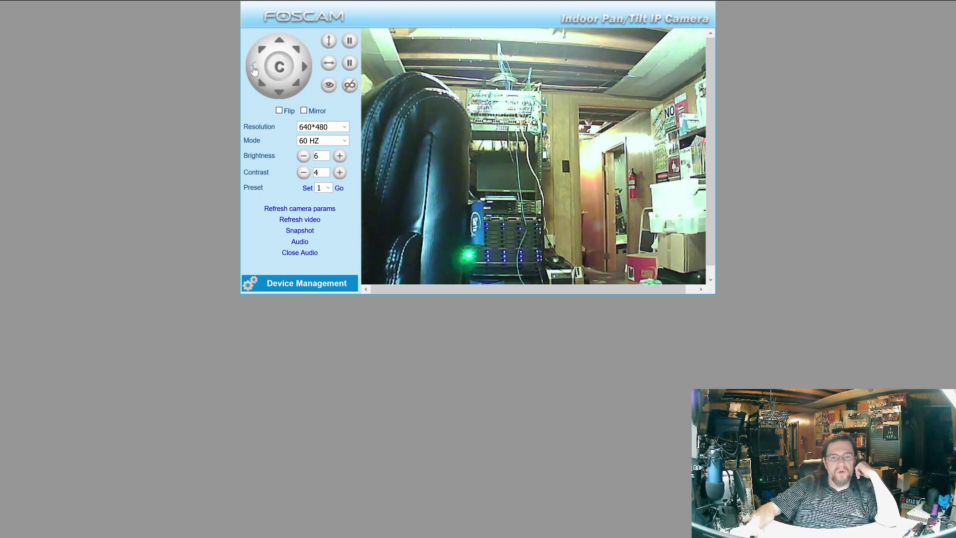
left_click(254, 70)
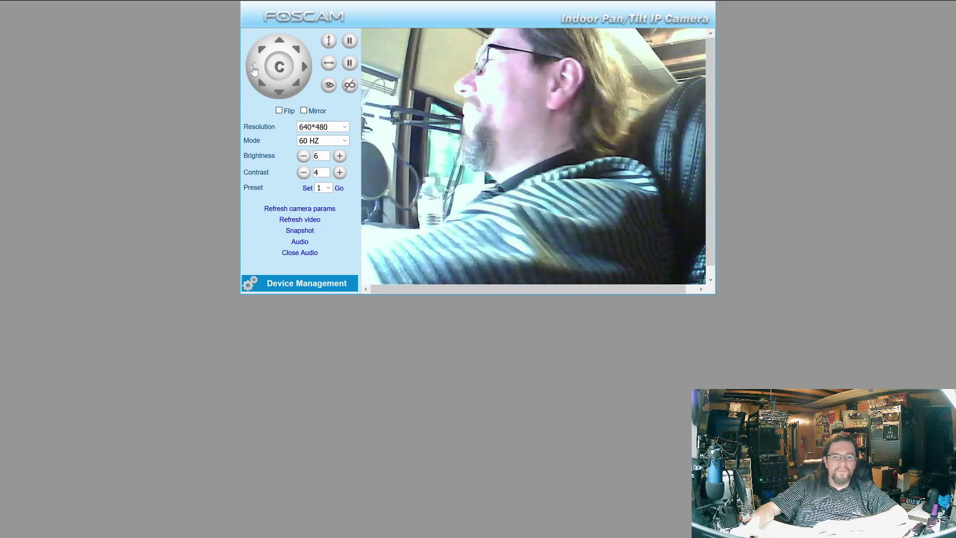
left_click(281, 43)
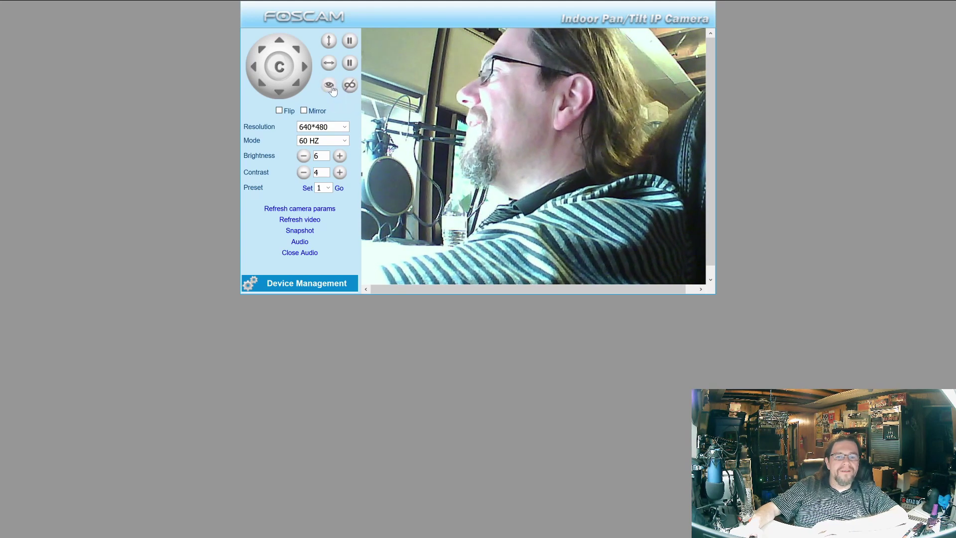
- Demonstrate the Foscam camera's night vision by toggling its infrared lights on, off and on again, adjusting the tilt upward in between
left_click(330, 87)
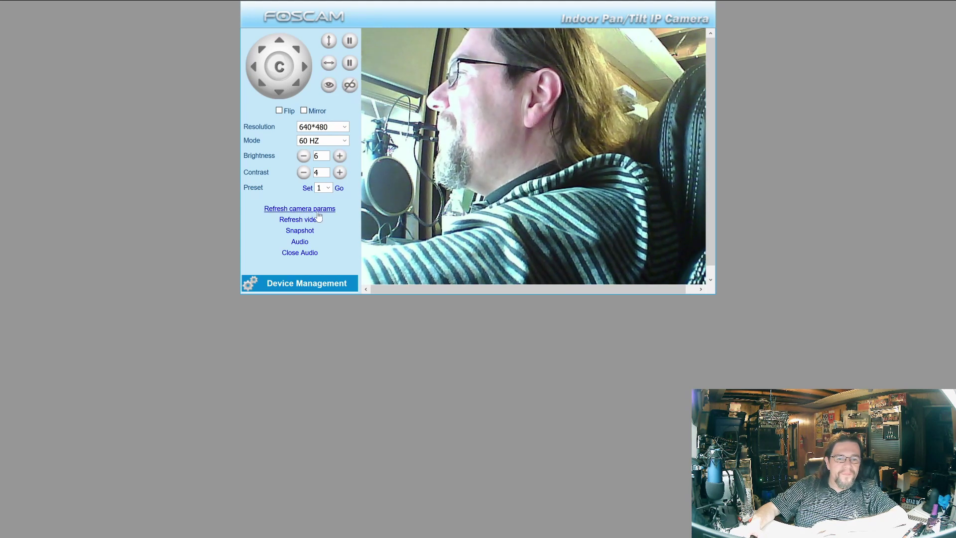
left_click(298, 218)
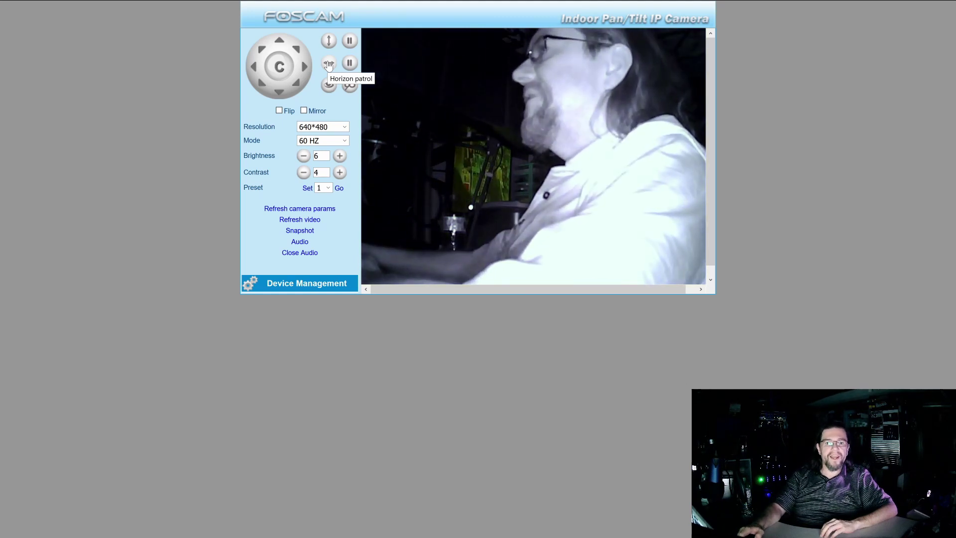
left_click(277, 49)
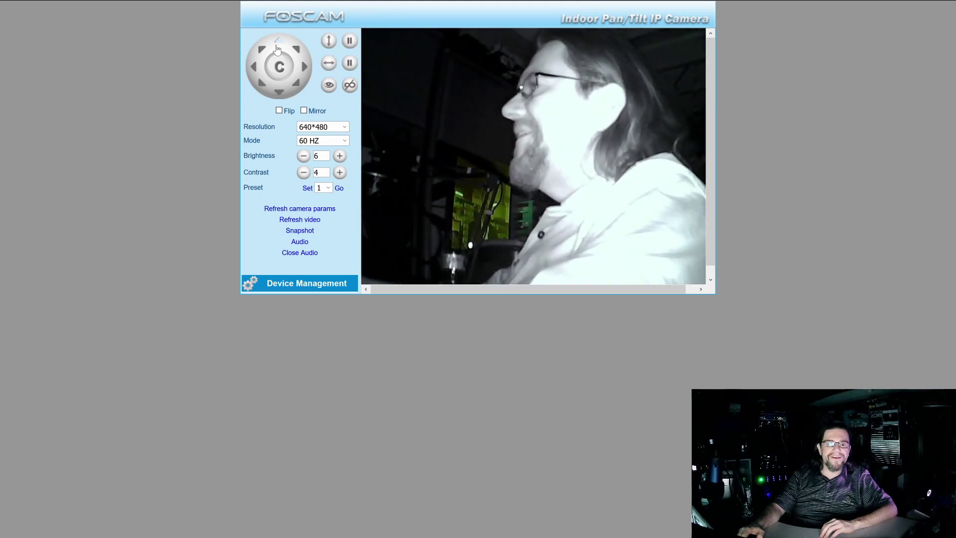
left_click(349, 84)
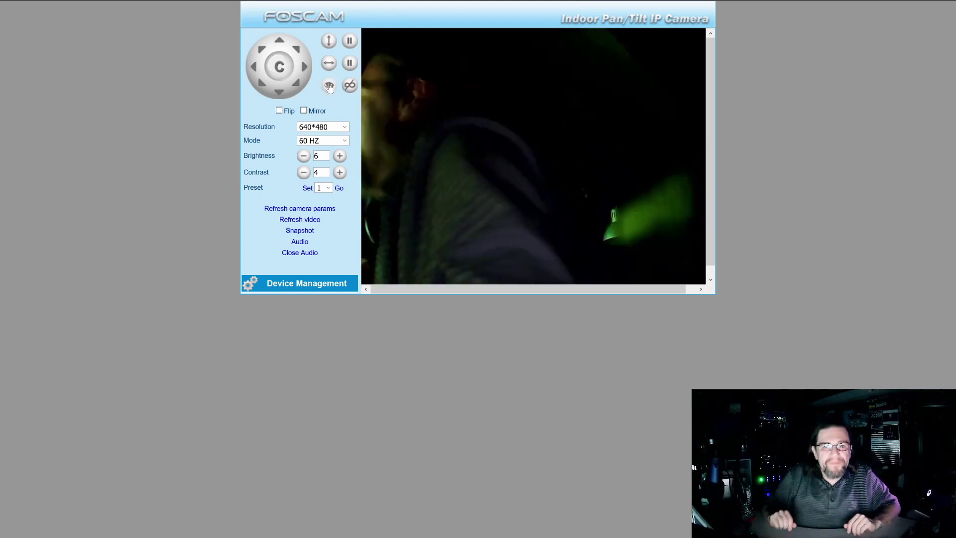
left_click(329, 87)
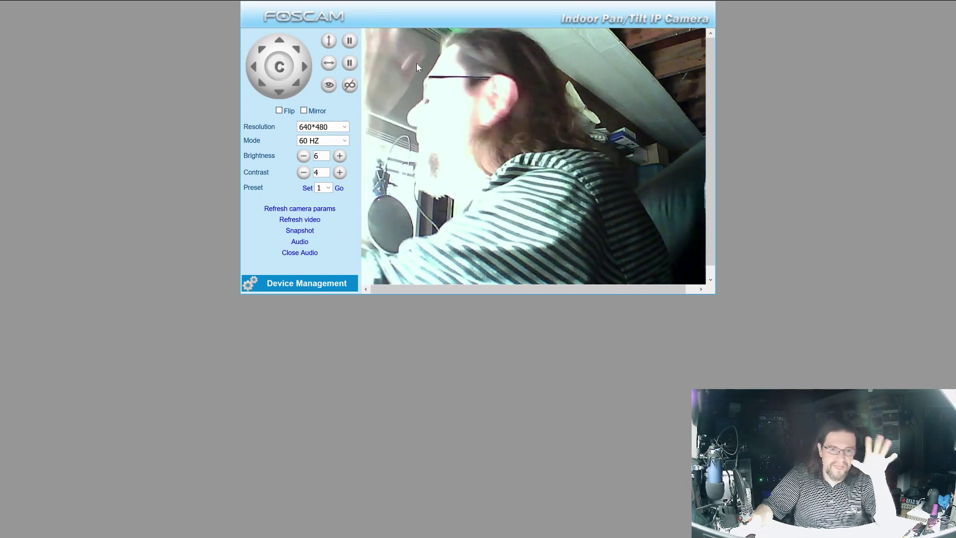
- Return to the ZoneMinder console, display it full screen and open Monitor-1
mouse_move(497, 4)
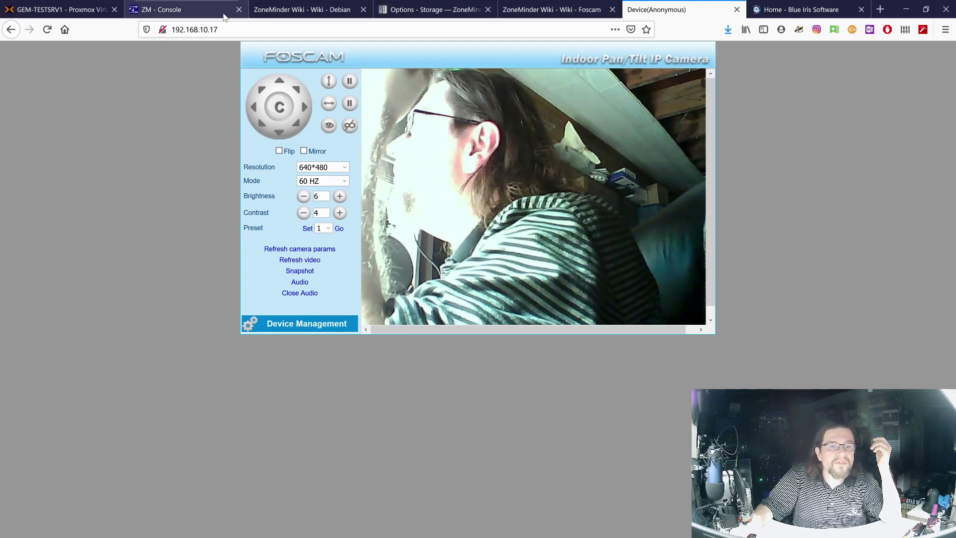
left_click(205, 12)
key("F11")
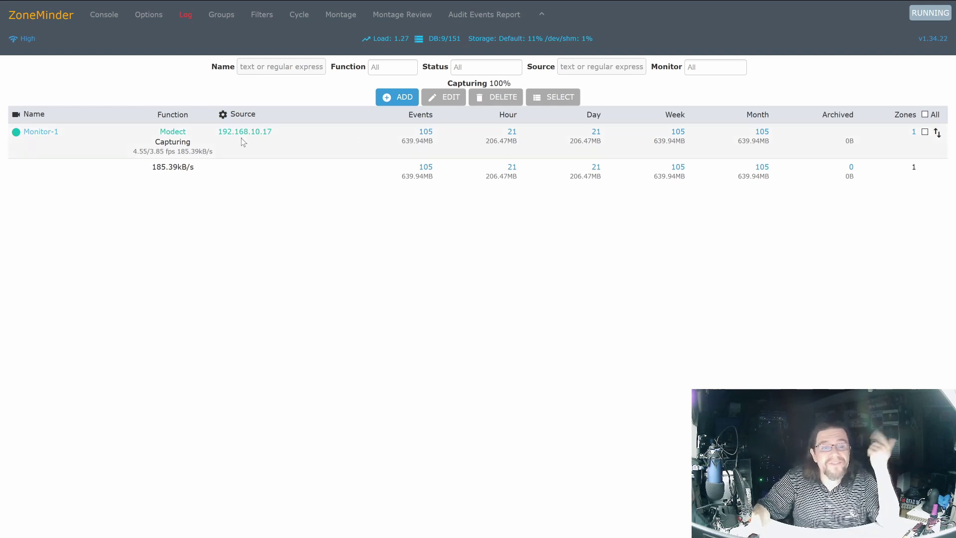
left_click(52, 133)
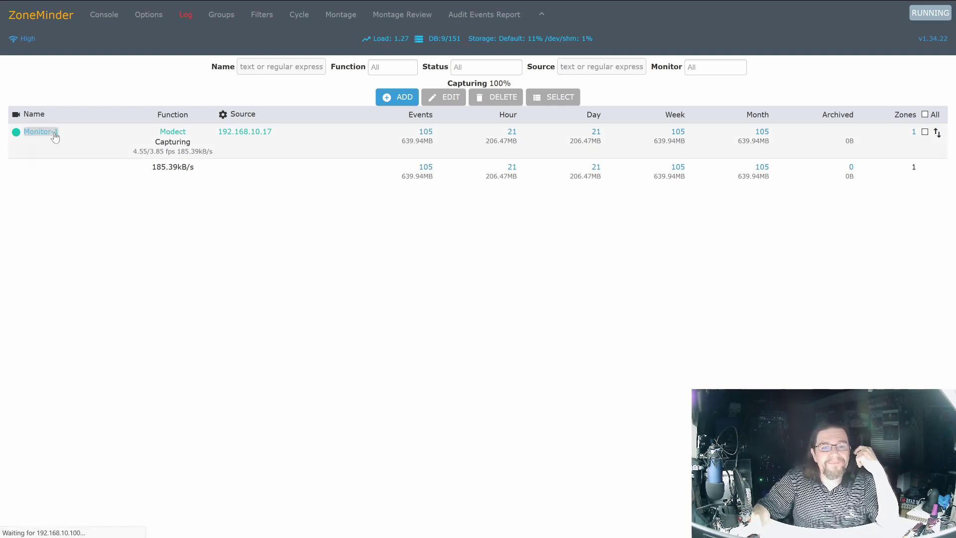